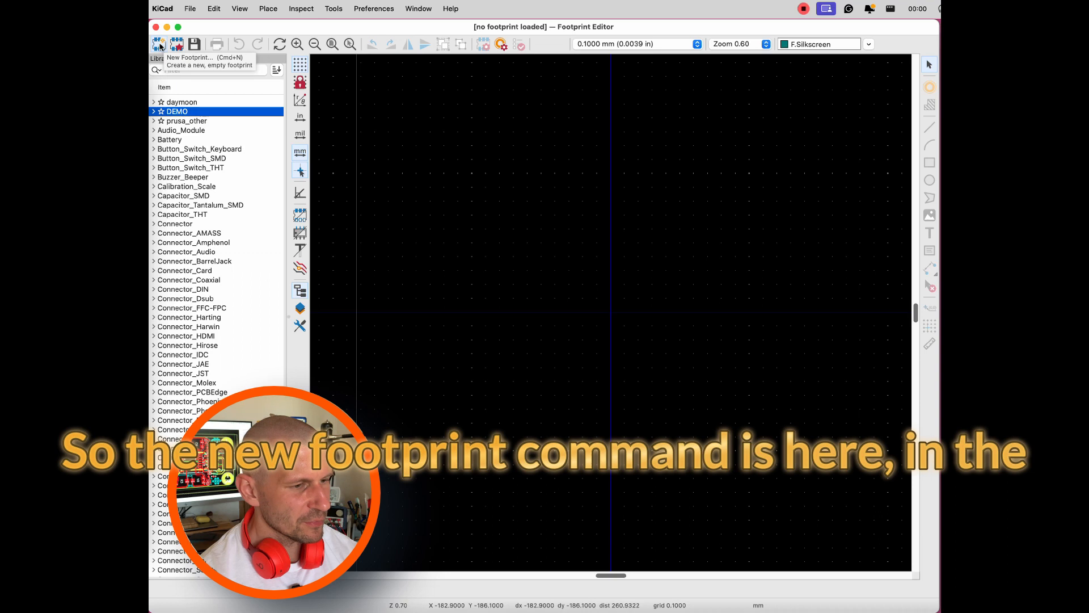
Step: Create a new footprint named DEMO01 in the DEMO library with the footprint type SMD
left_click(160, 44)
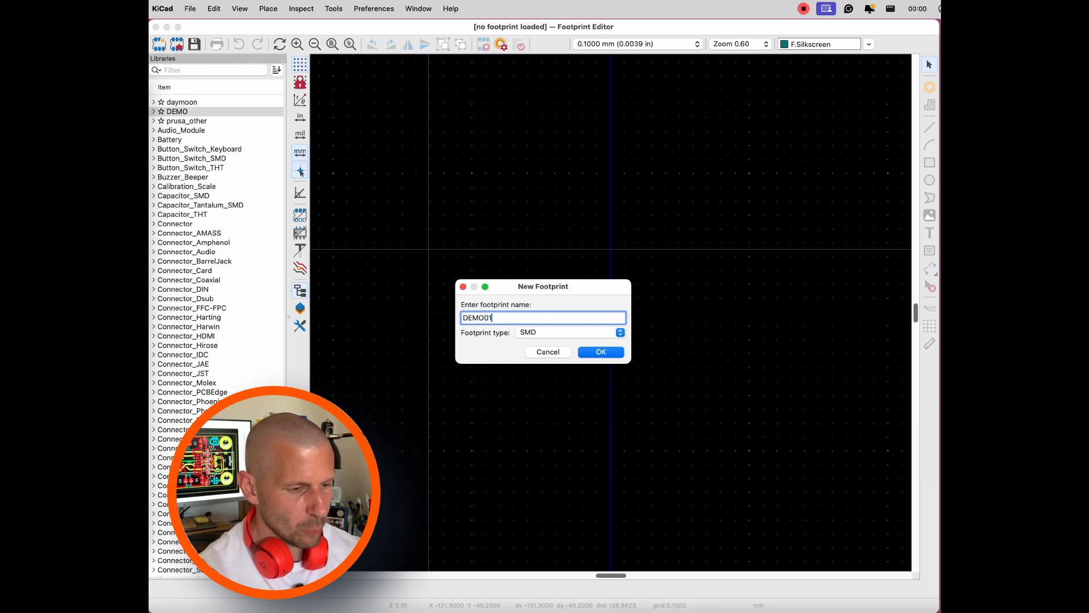
left_click(563, 333)
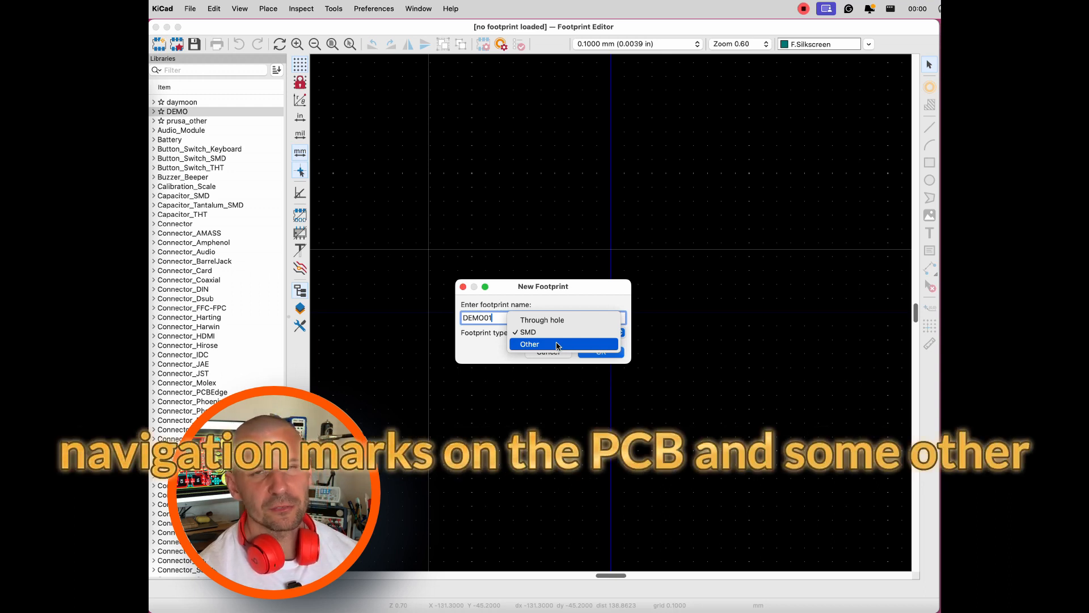
left_click(482, 339)
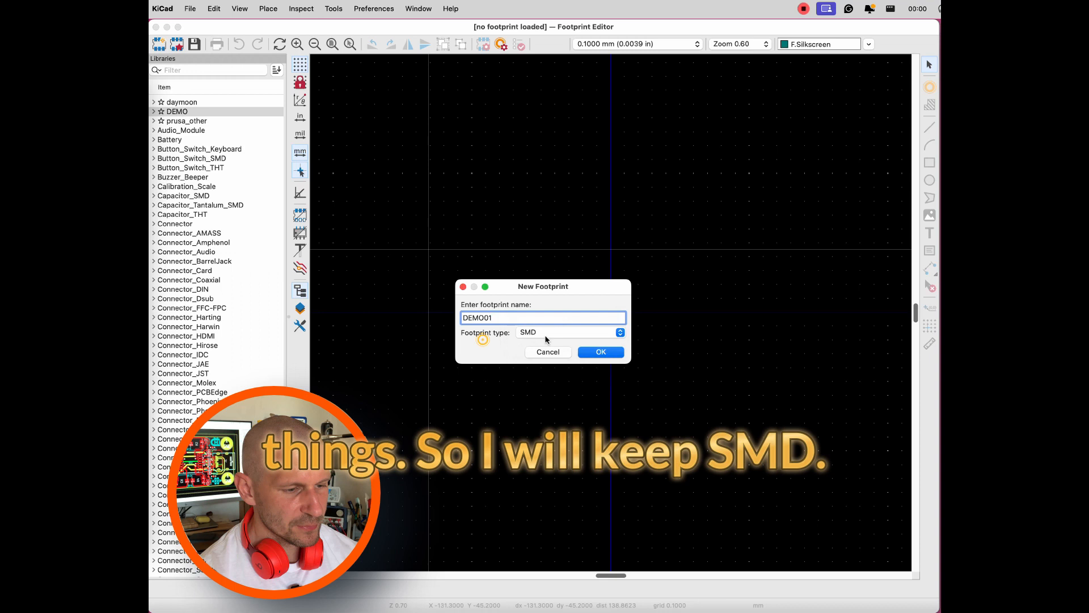
left_click(601, 352)
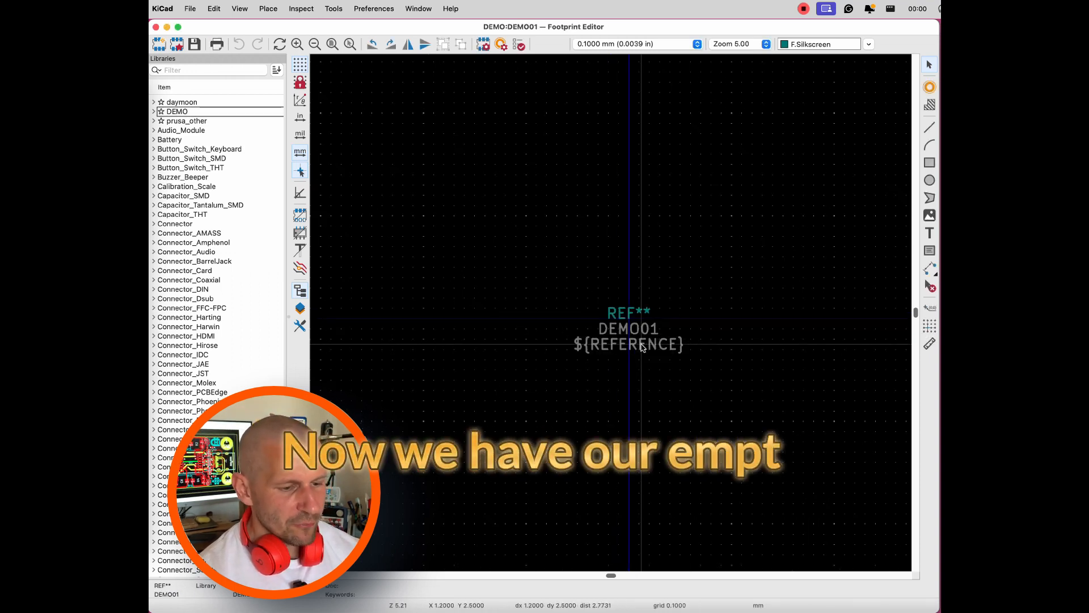
Step: Move the DEMO01, ${REFERENCE} and REF** texts into a row well below the origin, and expand the DEMO library to its footprints
left_click_drag(629, 344, 623, 503)
left_click_drag(629, 312, 718, 502)
left_click_drag(647, 327, 520, 504)
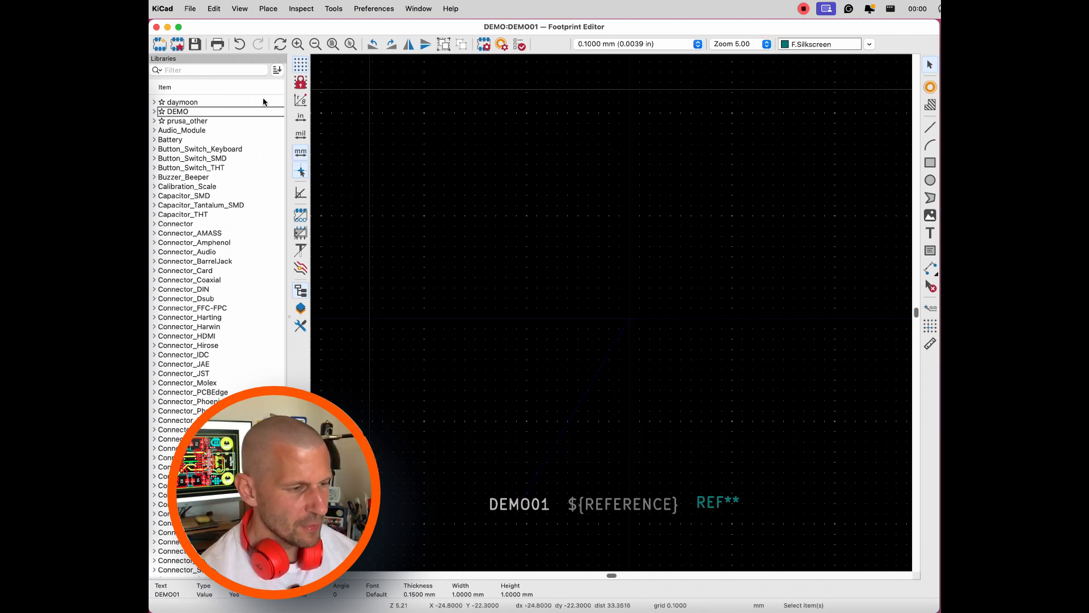
left_click(154, 111)
left_click(207, 121)
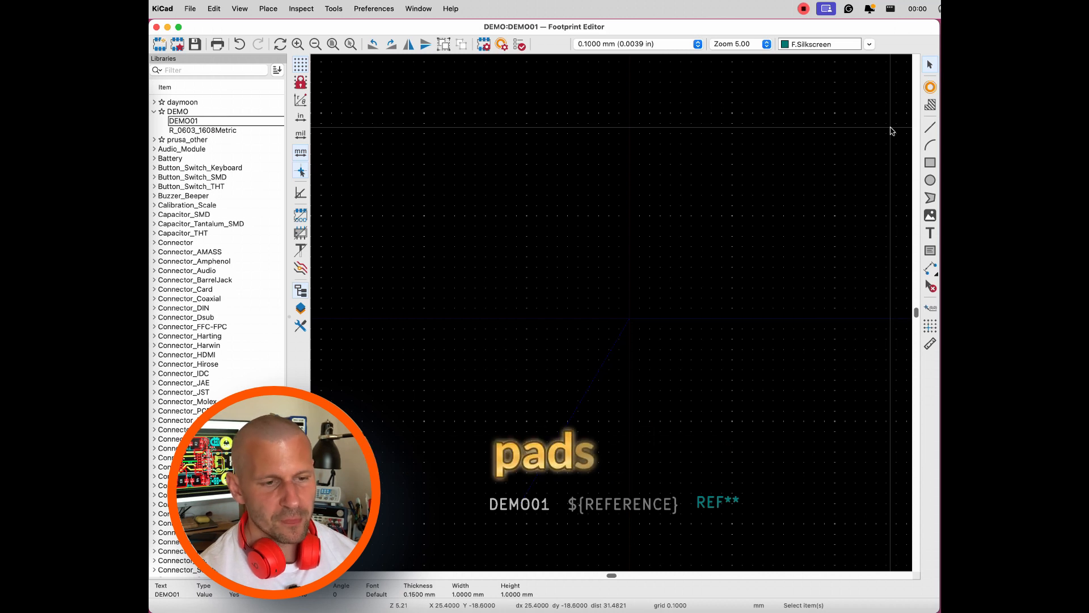
Step: Place pad 1 on the horizontal axis left of the origin, at about X -4.7 mm, and end pad placement
left_click(930, 86)
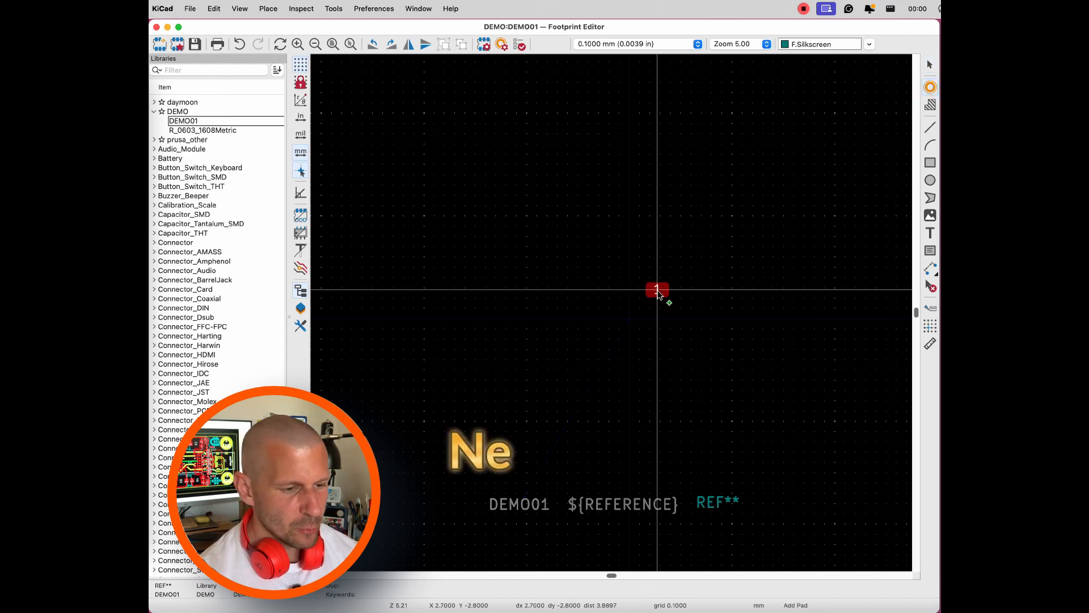
scroll(658, 293, "up", 4)
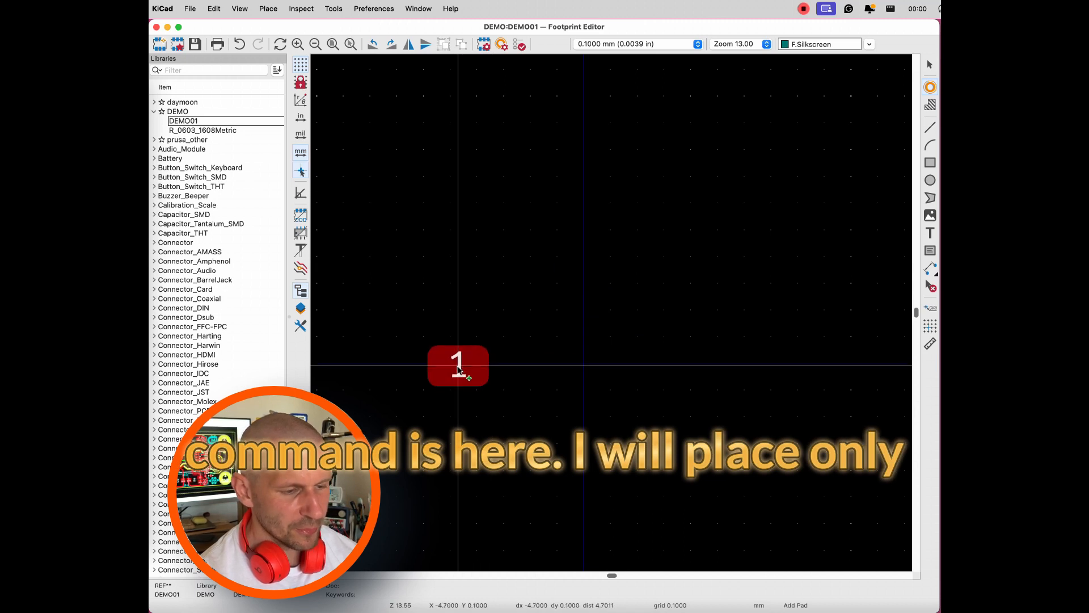
left_click(459, 366)
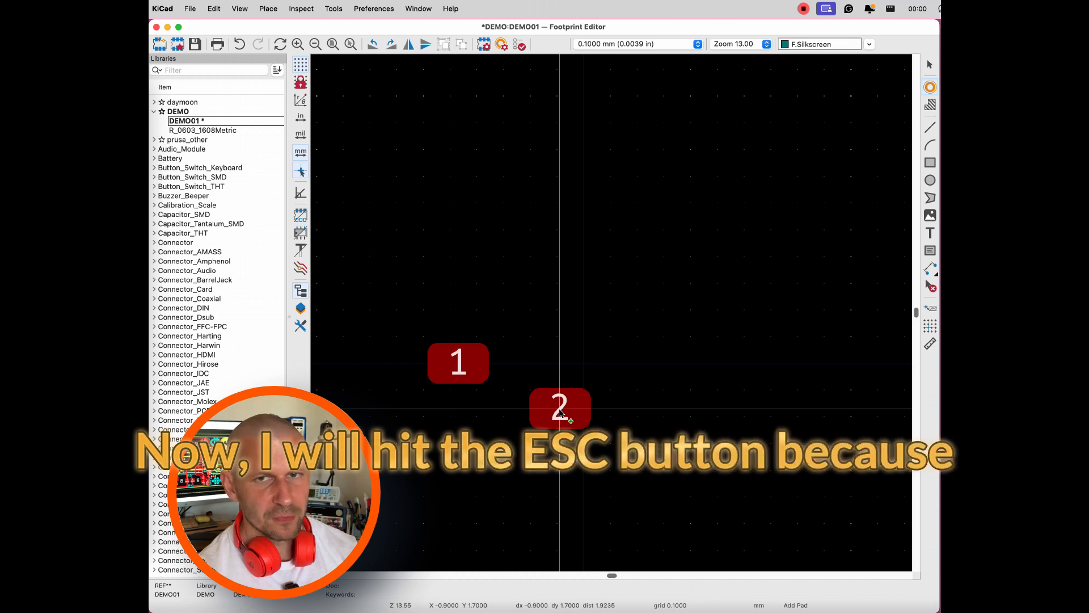
key("Escape")
Step: In pad 1's properties, set the shape to Rectangular and the size to X 1.5 mm and Y 3 mm
left_click(466, 374)
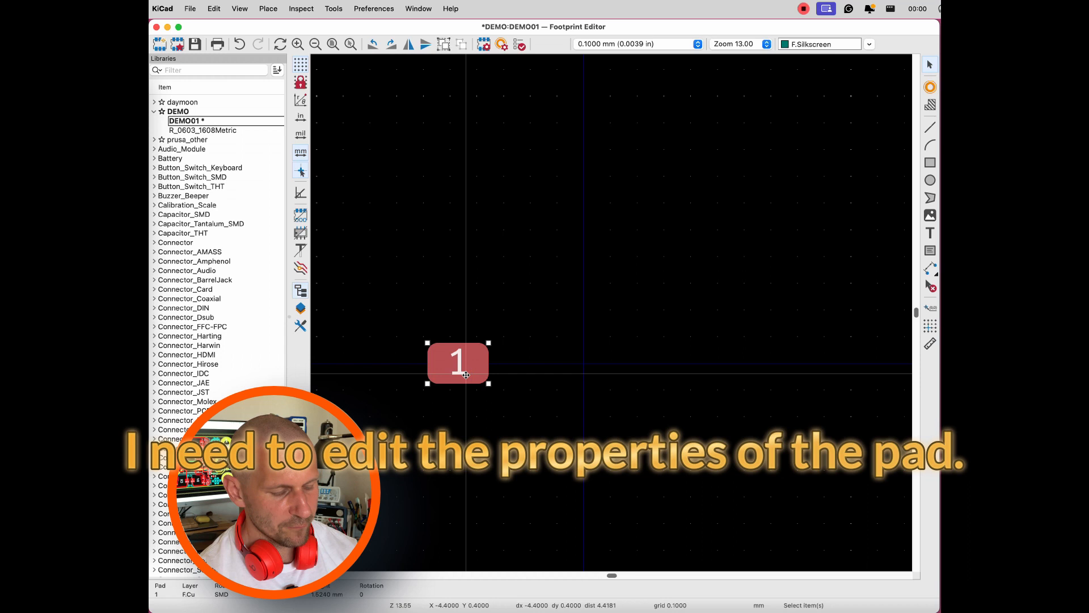
key("e")
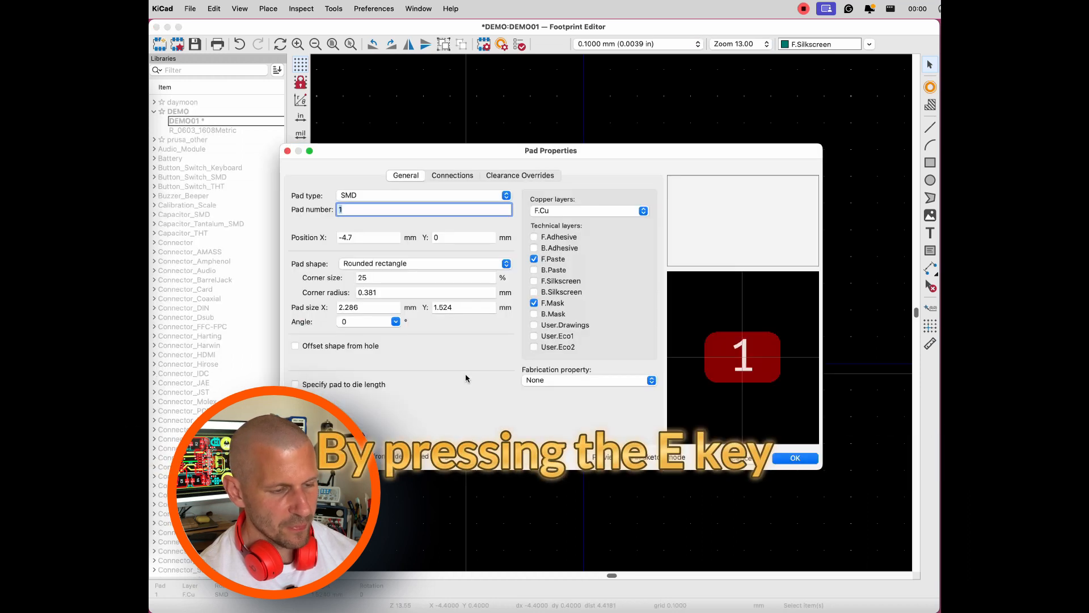
left_click_drag(487, 155, 575, 155)
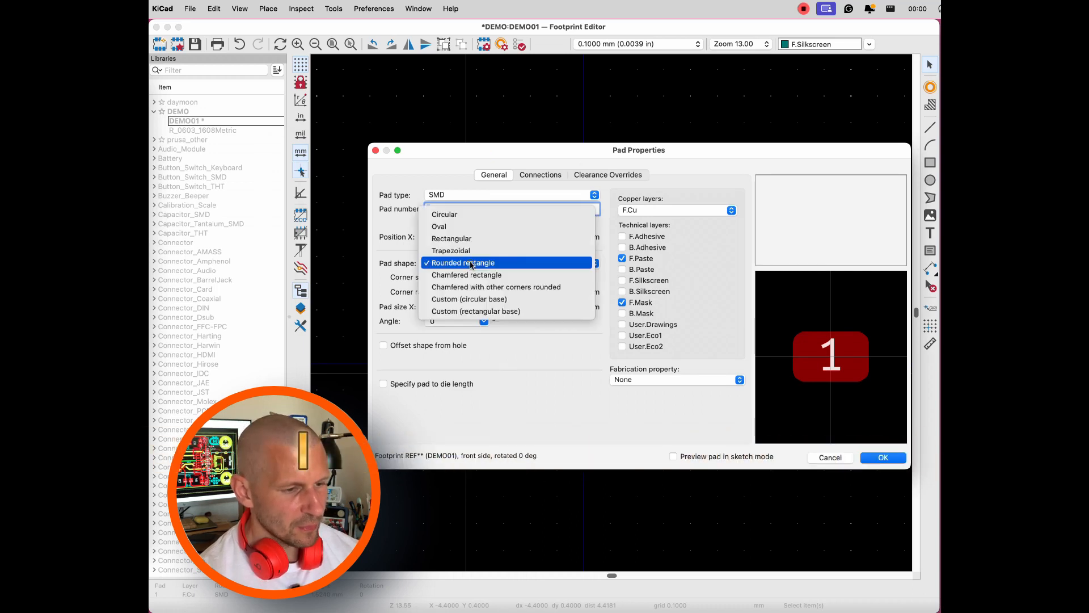
left_click(473, 263)
left_click(452, 238)
left_click(470, 278)
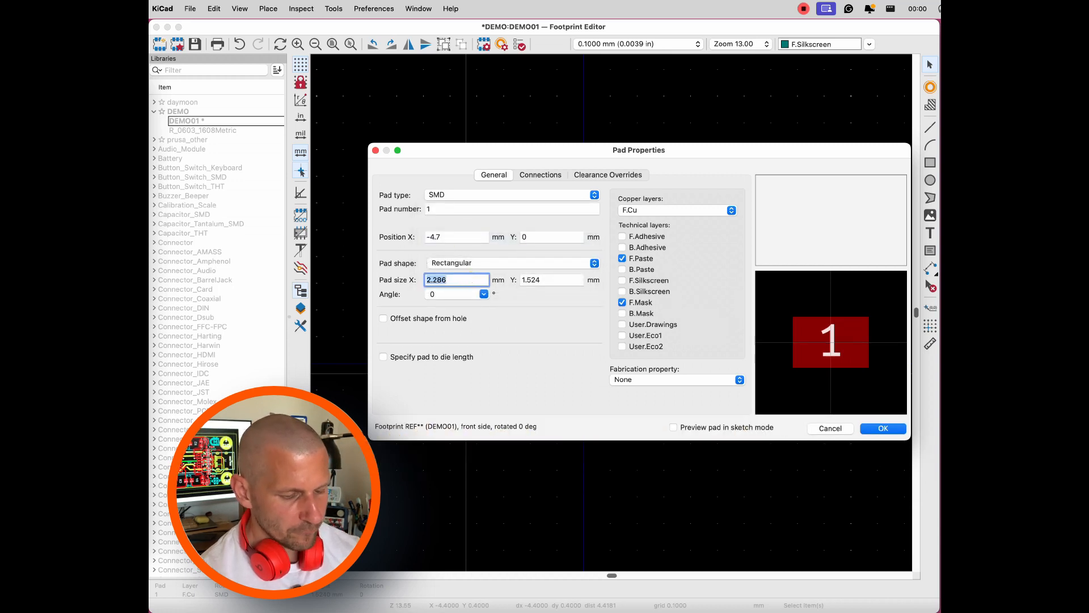
type("1.5")
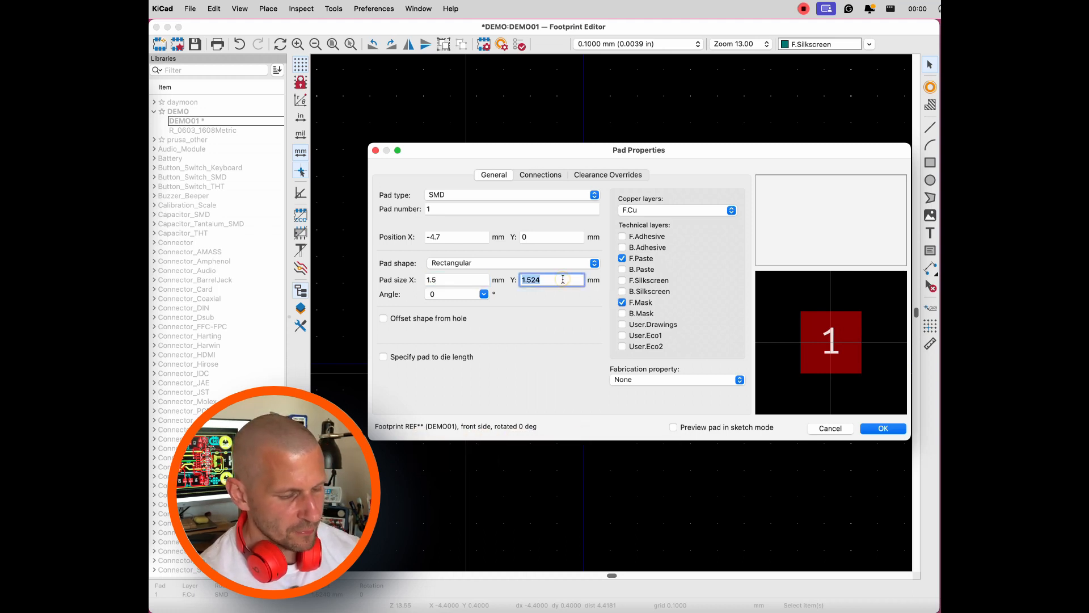
type("3")
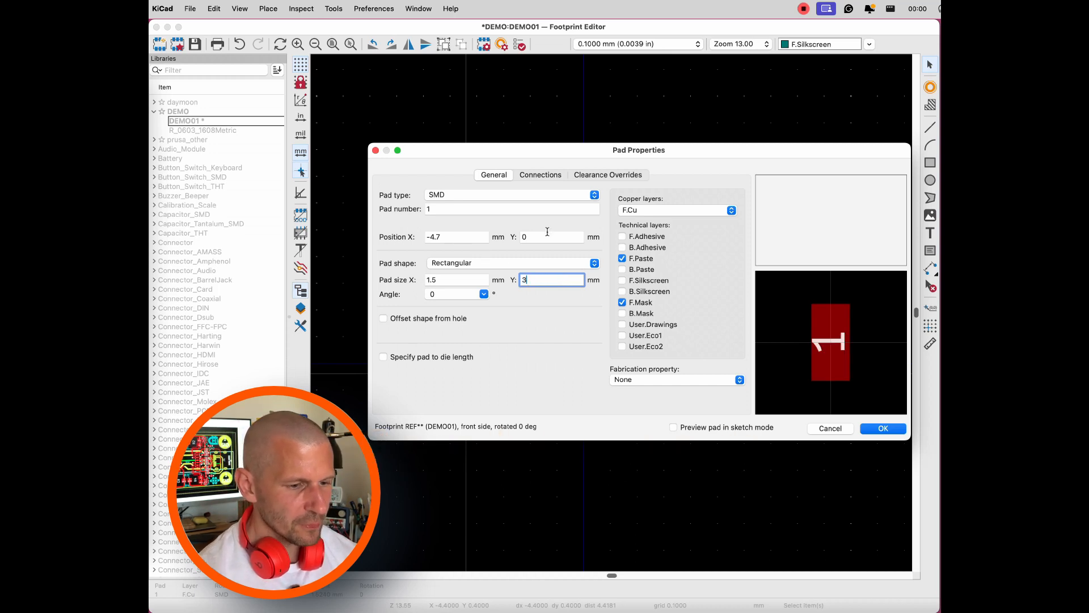
Step: Set pad 1's X position to -2.5 mm and apply the pad properties
left_click(469, 236)
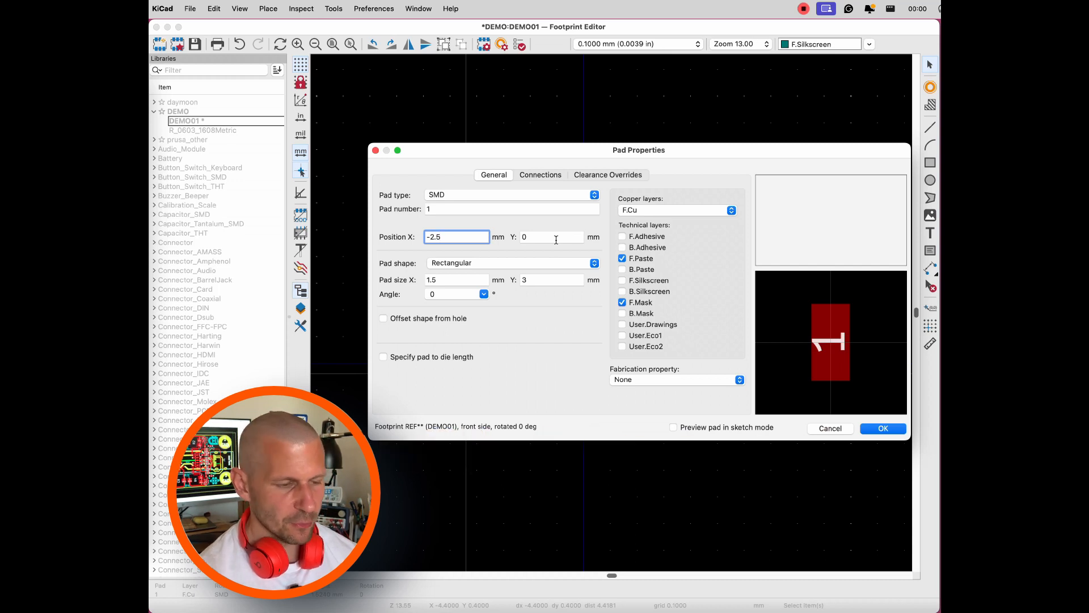
left_click(882, 429)
scroll(550, 416, "up", 2)
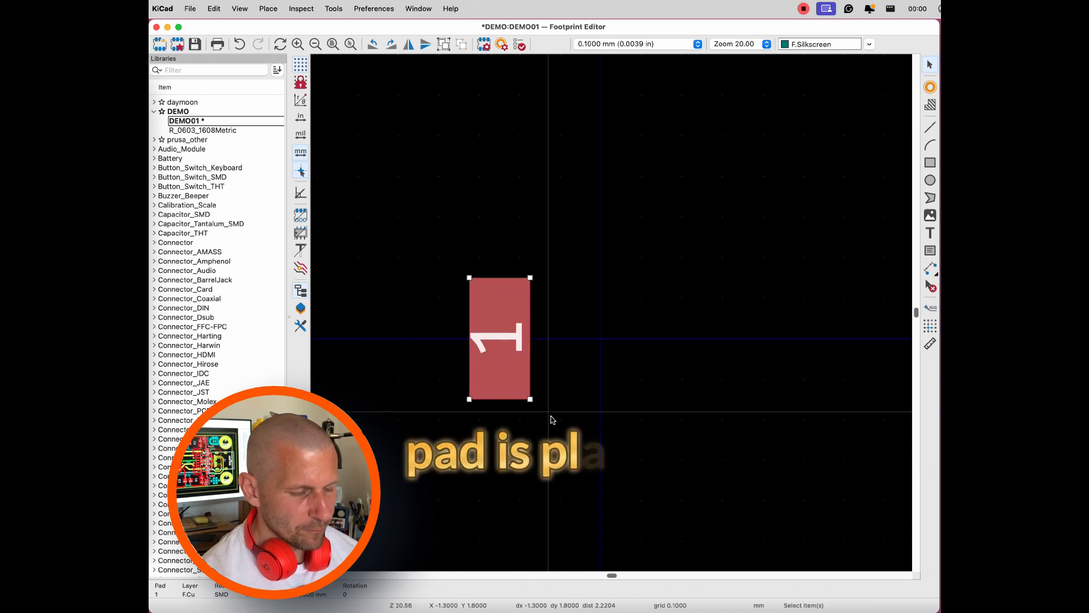
left_click(552, 420)
scroll(624, 395, "up", 3)
scroll(623, 391, "down", 1)
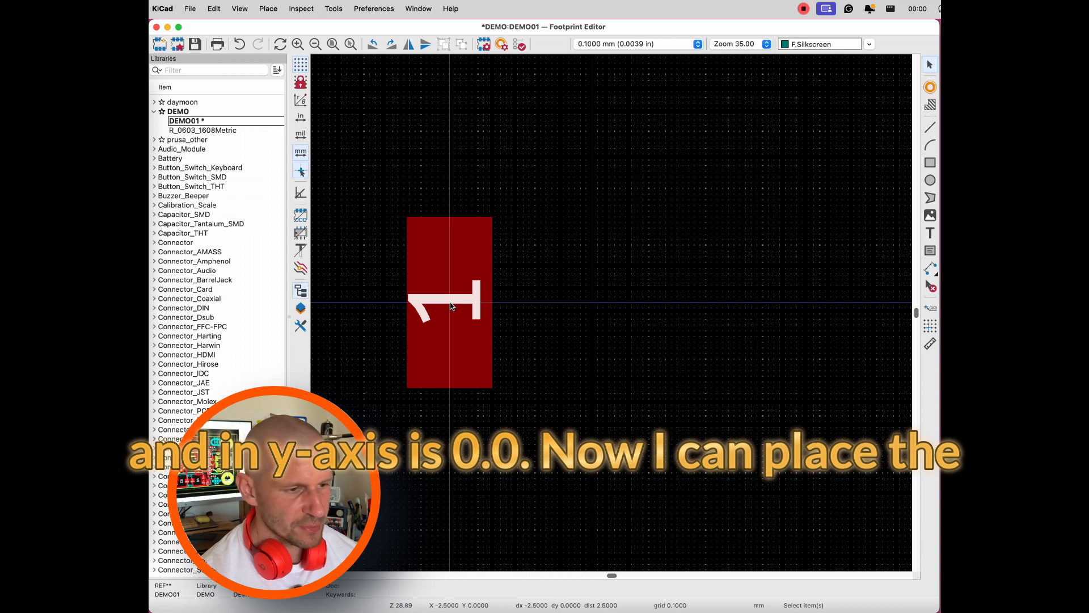
Step: Place pad 2 above and right of the origin, at about X 1.9 mm, Y -1.6 mm, and end pad placement
left_click(930, 87)
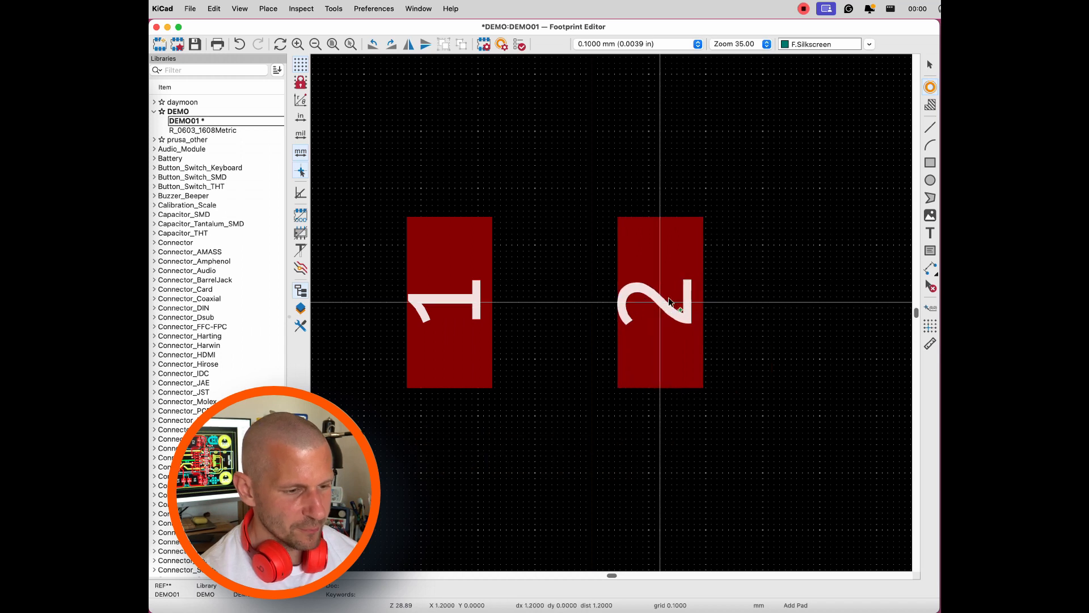
left_click(701, 216)
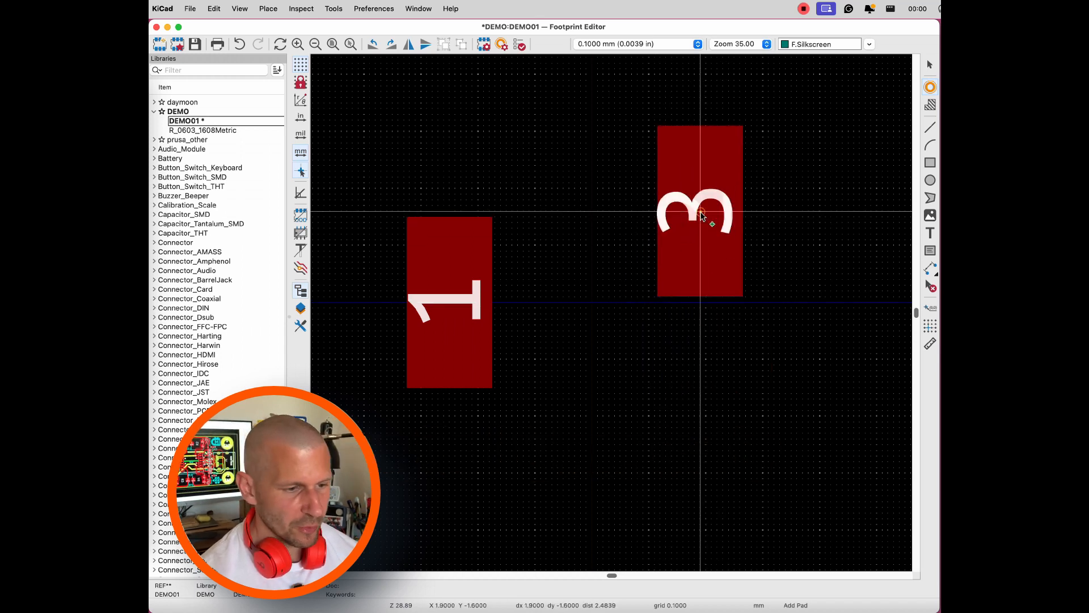
key("Escape")
Step: Set pad 2's position to X 2.5 mm and Y 0 in its properties and apply them
double_click(712, 246)
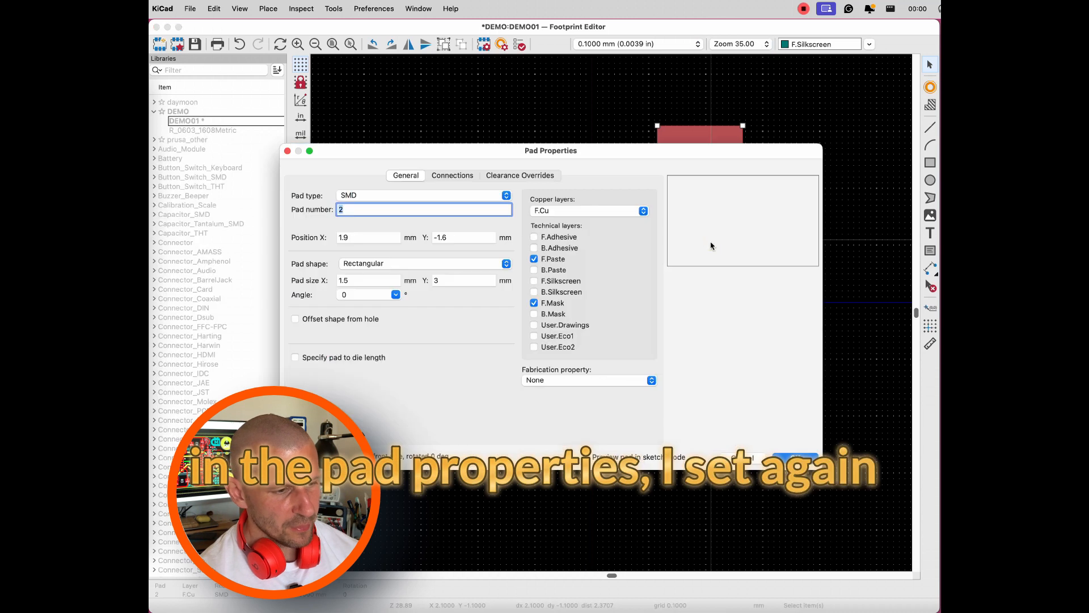
left_click(388, 234)
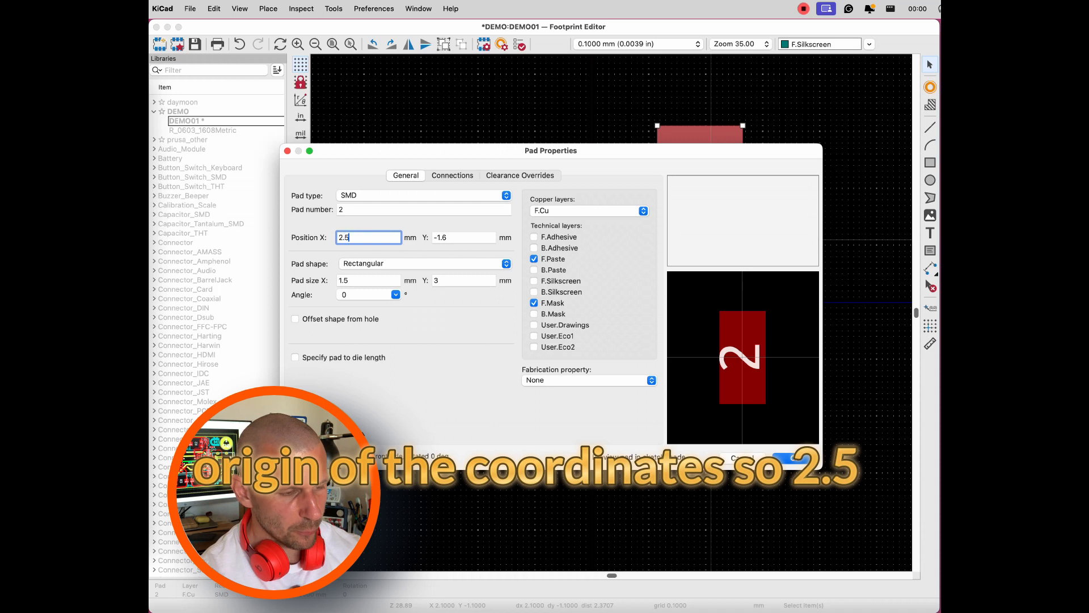
type("5")
left_click(460, 237)
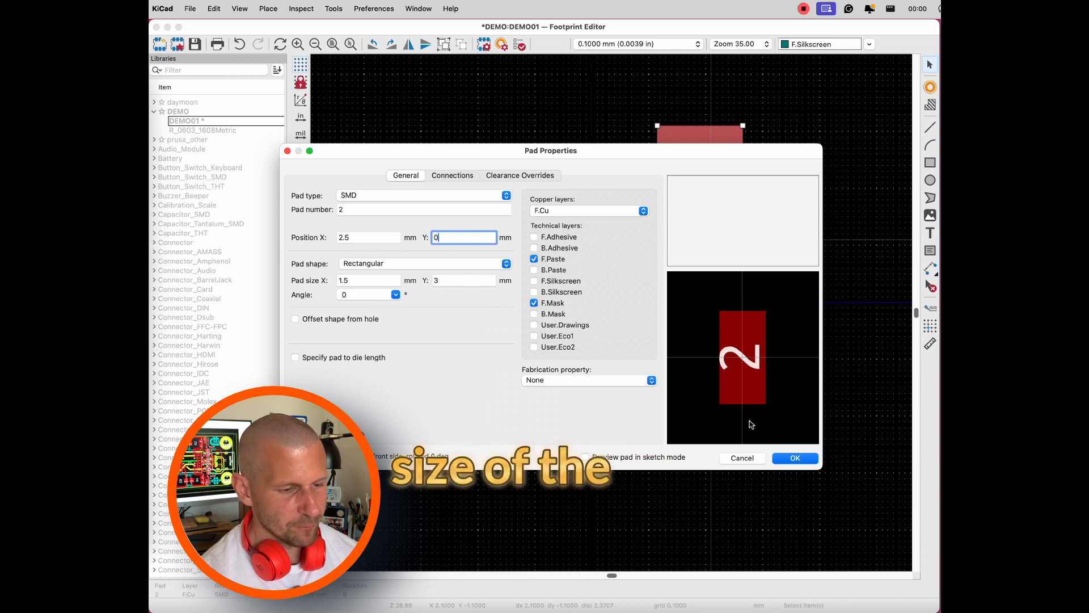
left_click(797, 458)
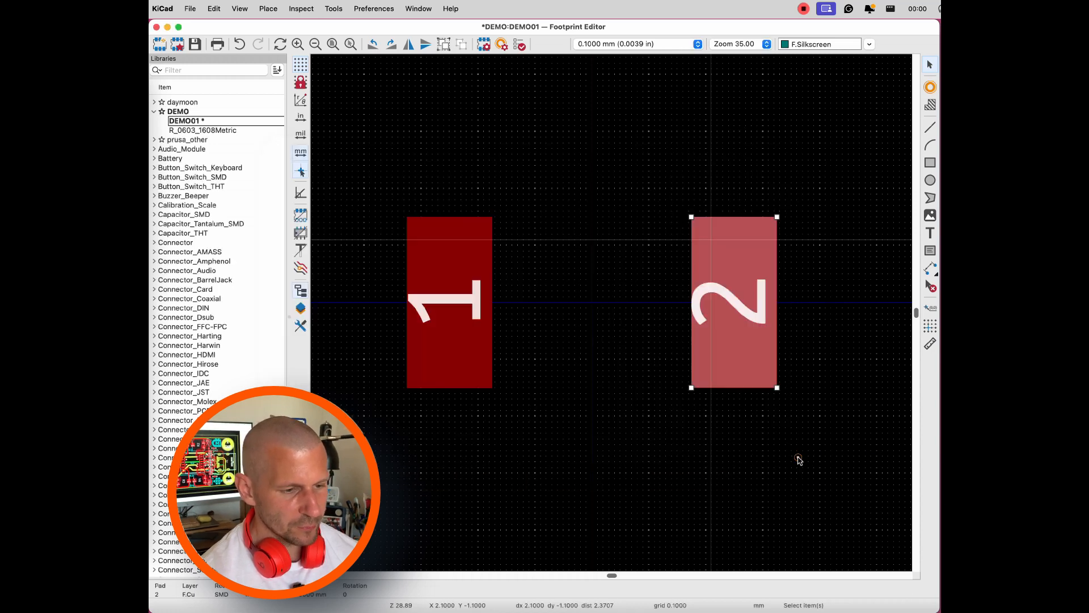
left_click(668, 422)
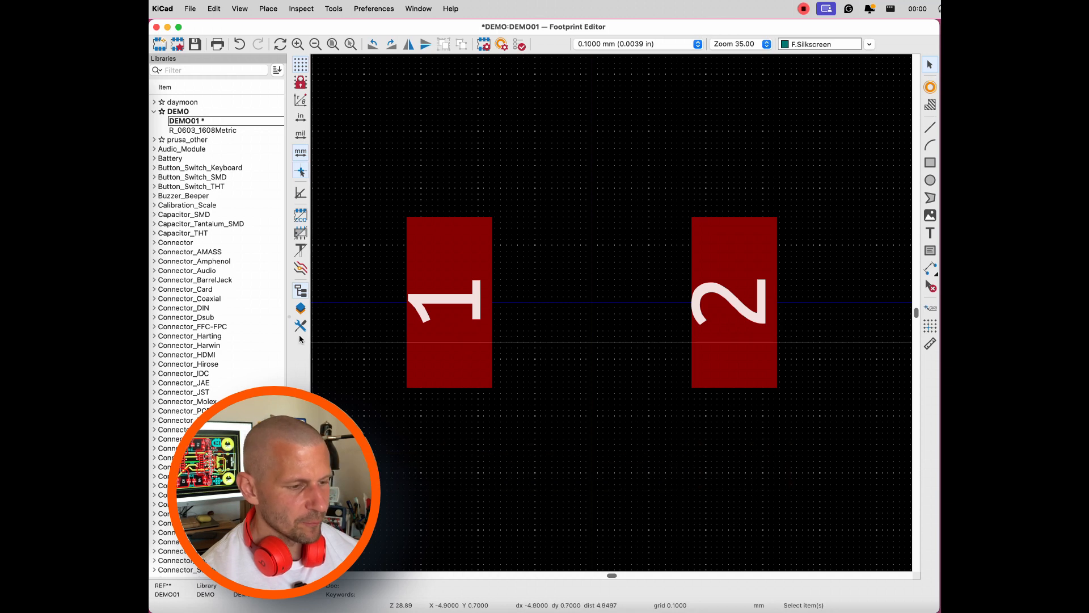
Step: Show the layer list, draw a rectangle on F.Fab enclosing both pads with a small margin, and save the footprint
left_click(300, 309)
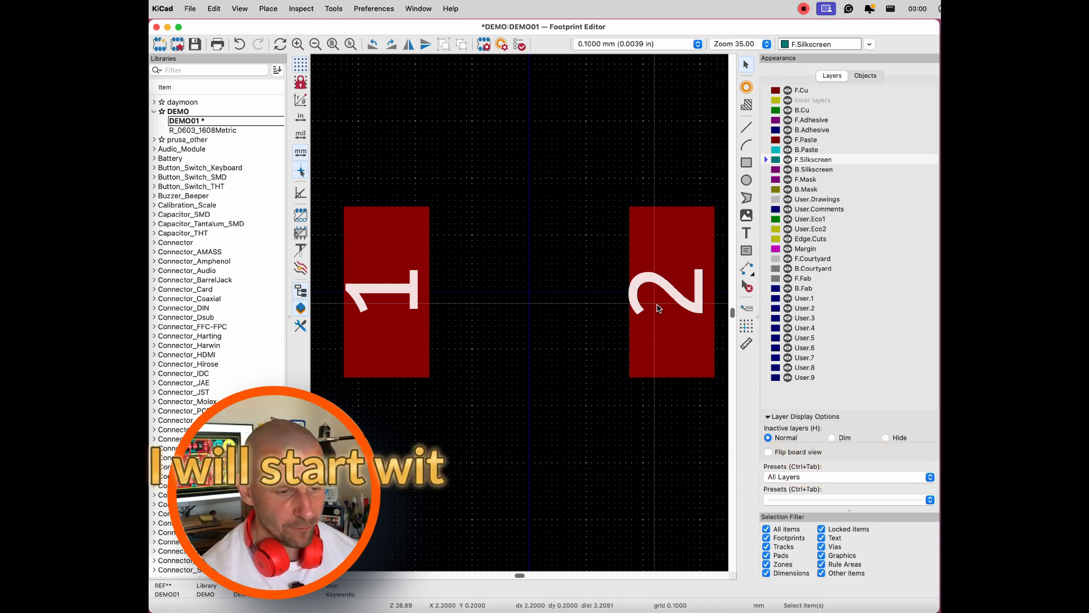
left_click(768, 280)
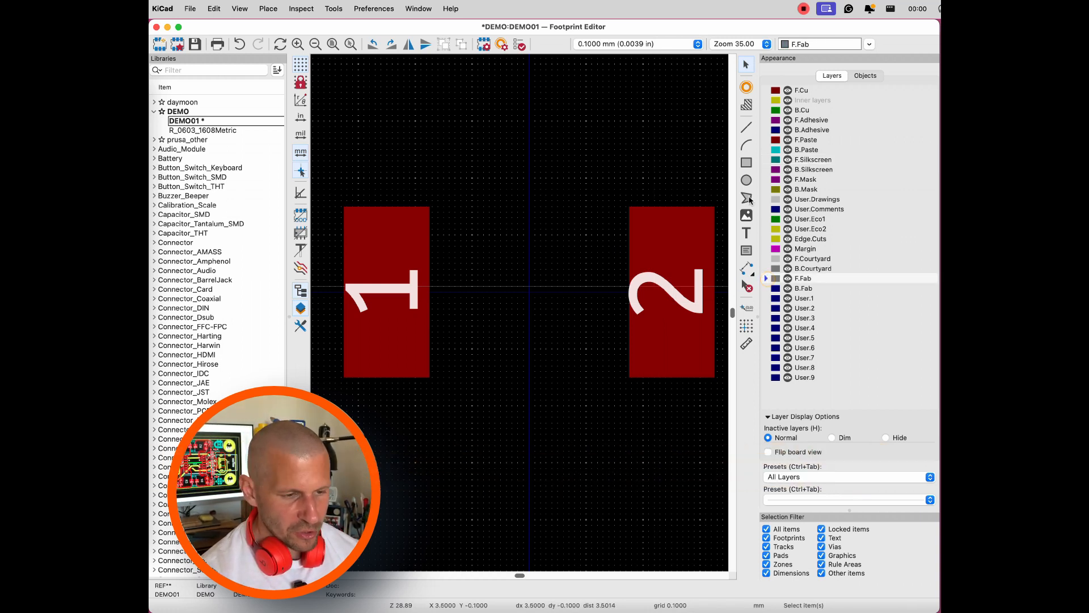
left_click(746, 163)
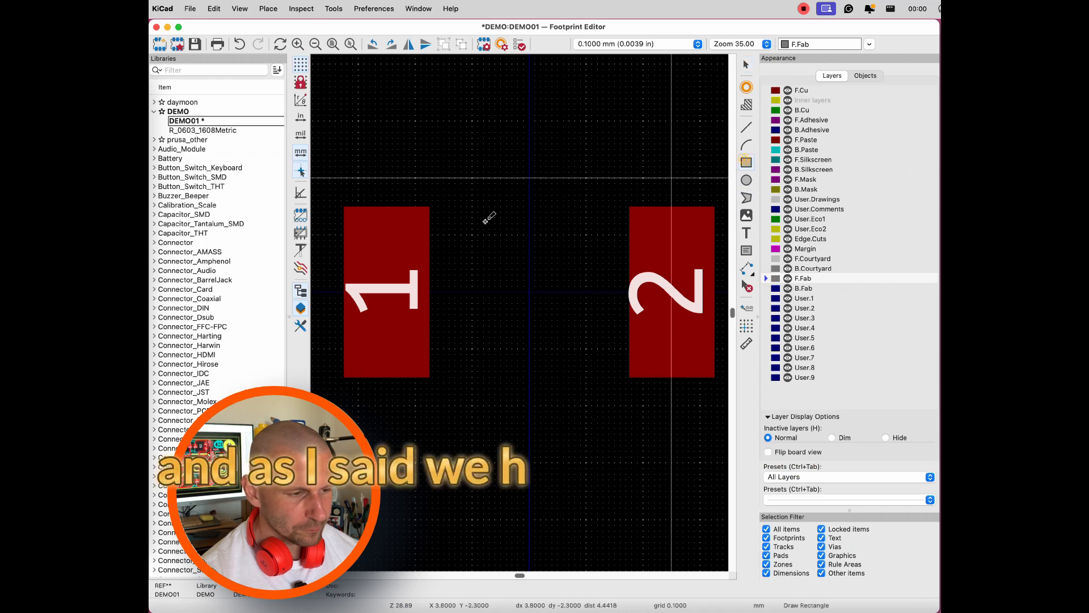
left_click(336, 197)
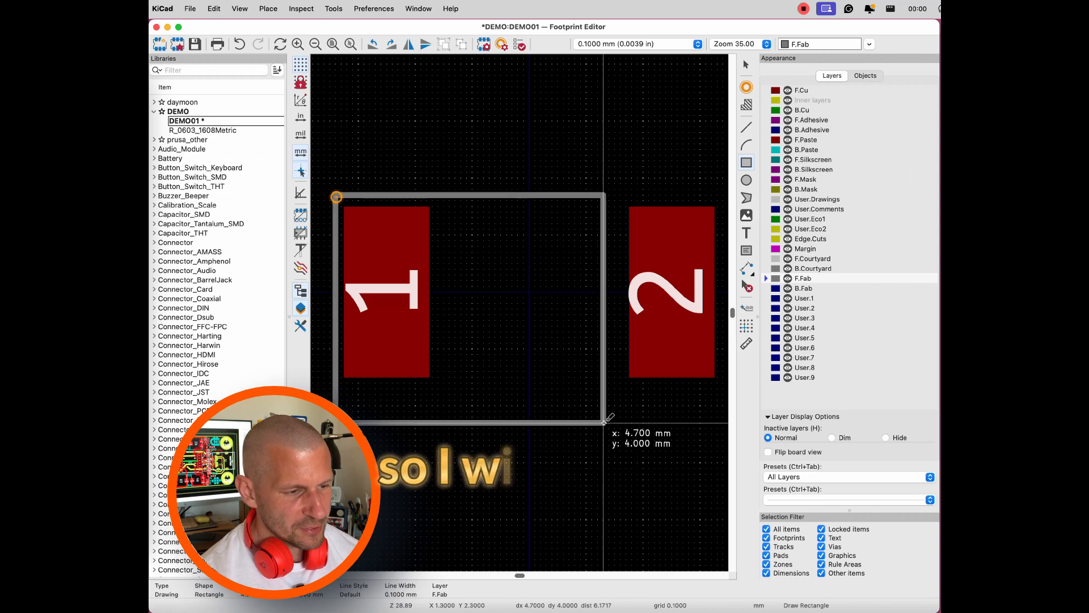
left_click(726, 388)
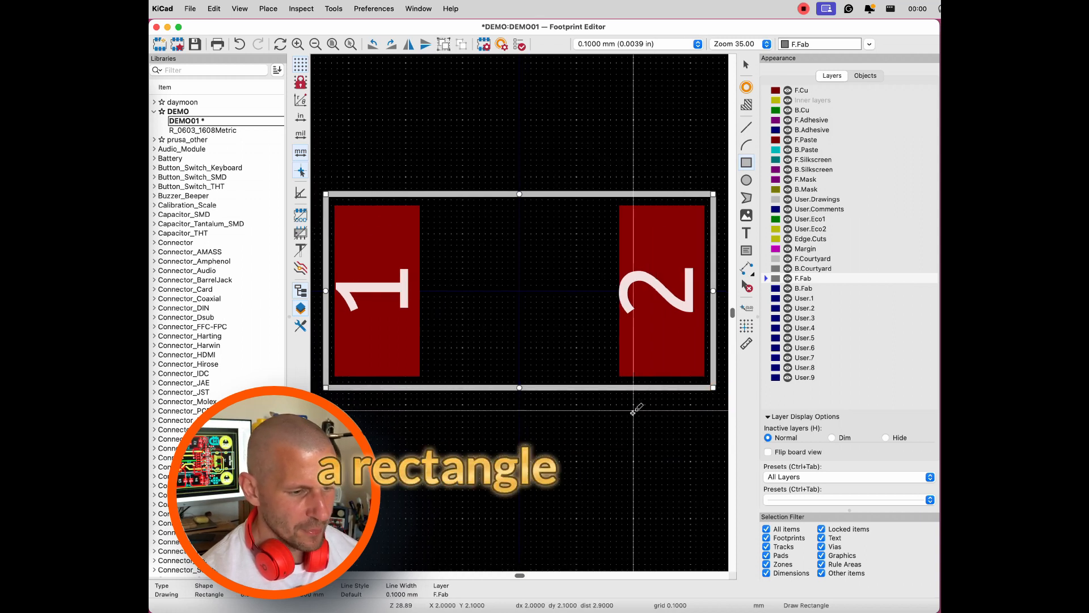
key("super+s")
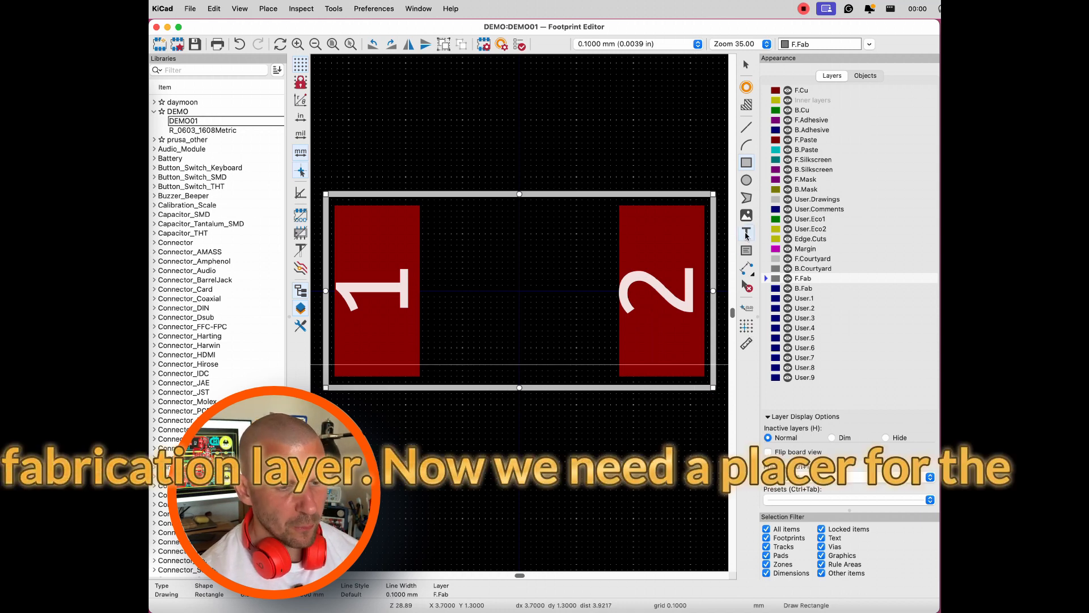
Step: Add the reference placeholder text %R on F.Fab, place it centrally between the two pads, and save the footprint
left_click(747, 233)
left_click(663, 262)
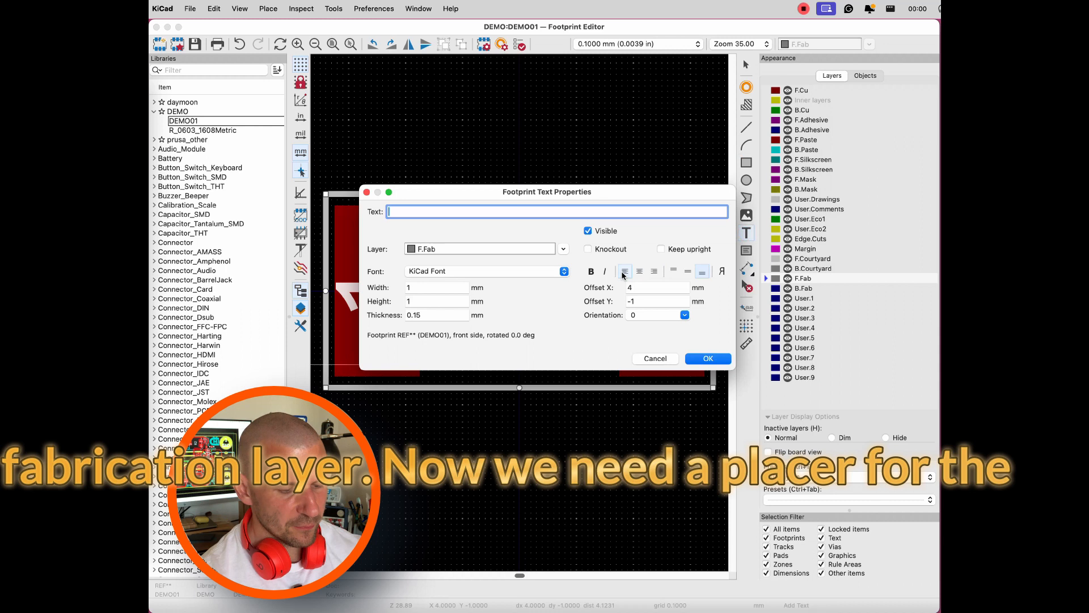
type("%R")
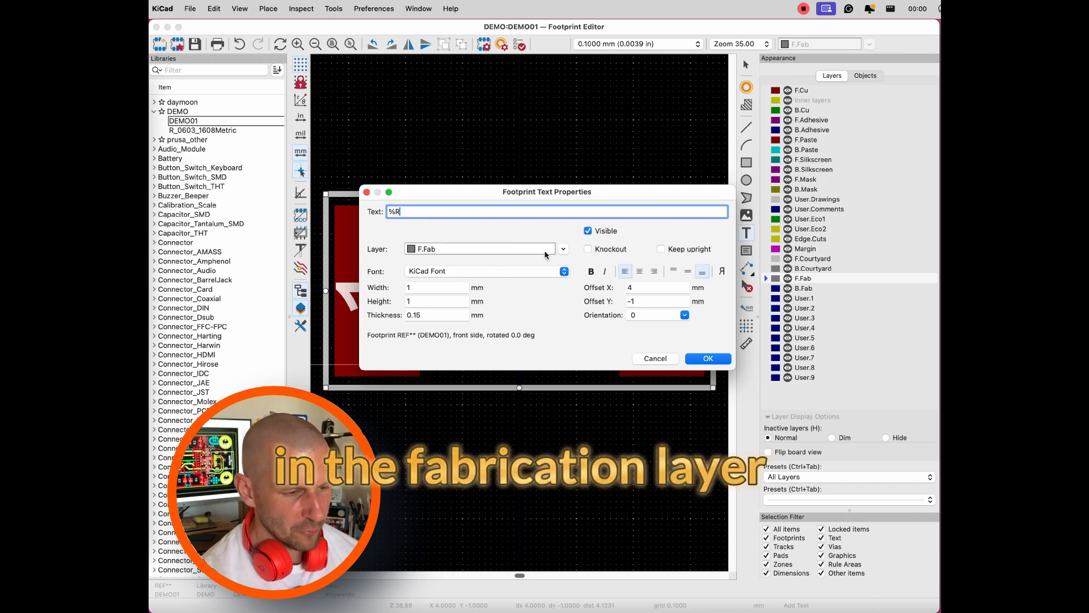
key("Return")
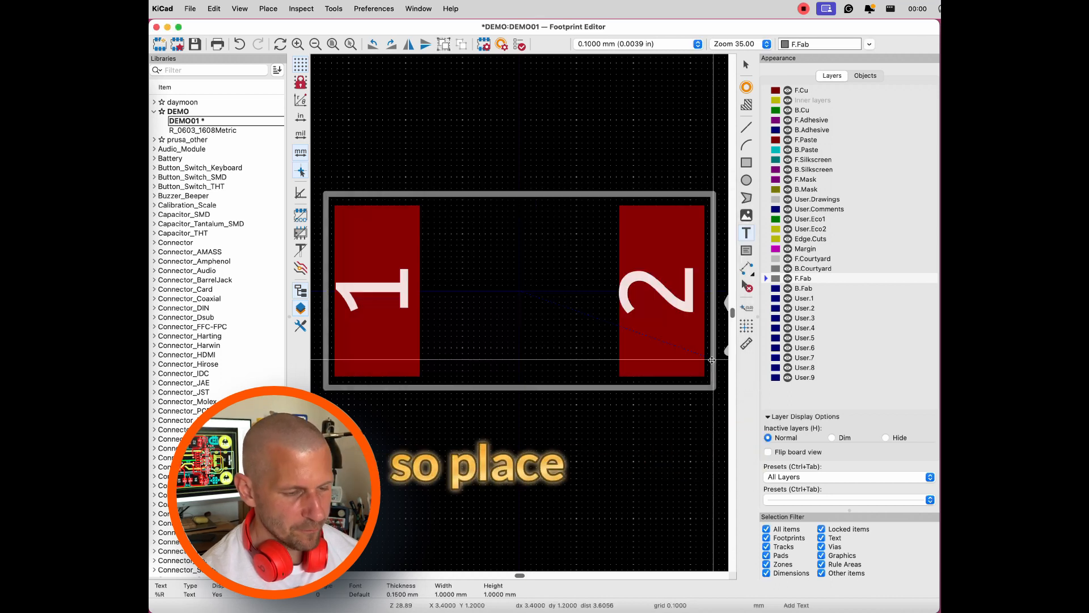
left_click(464, 328)
key("super+s")
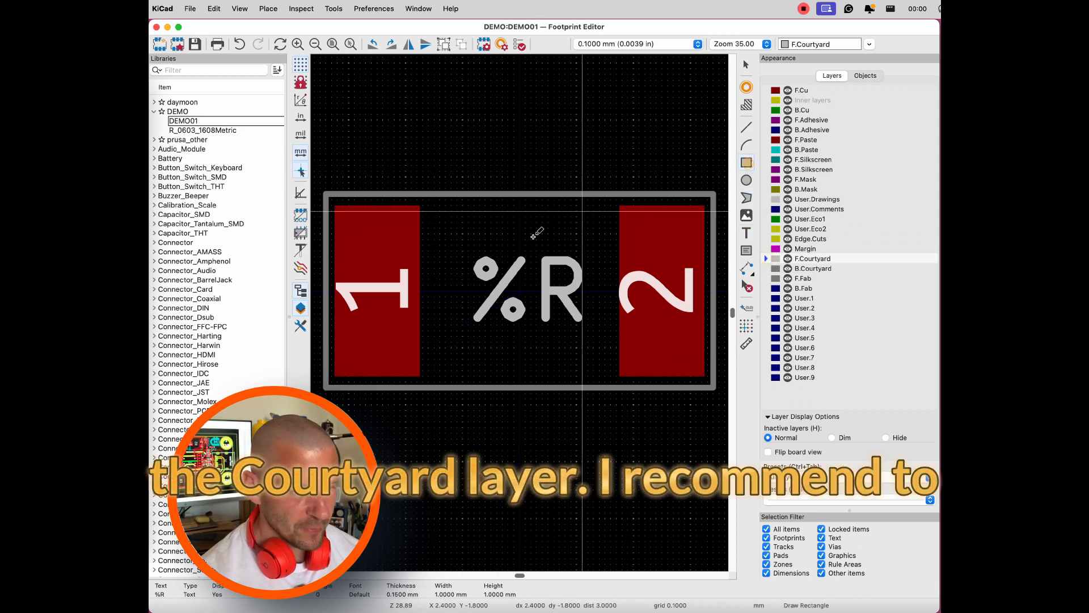
Step: Draw a rectangle about 7.2 by 3.8 mm on F.Courtyard, centred on the origin just outside the fabrication outline
left_click(319, 182)
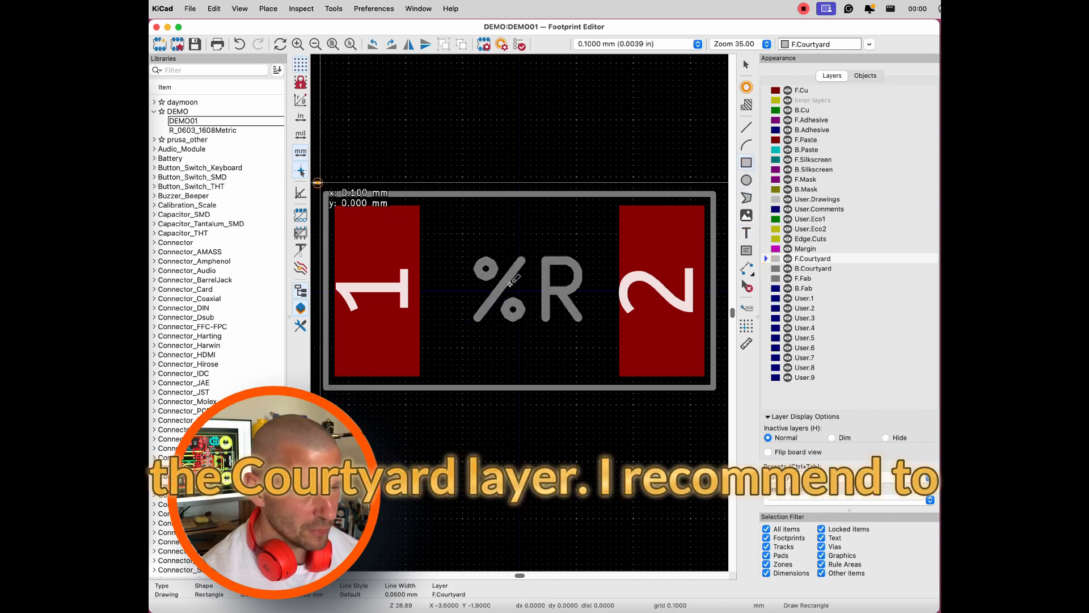
left_click(726, 388)
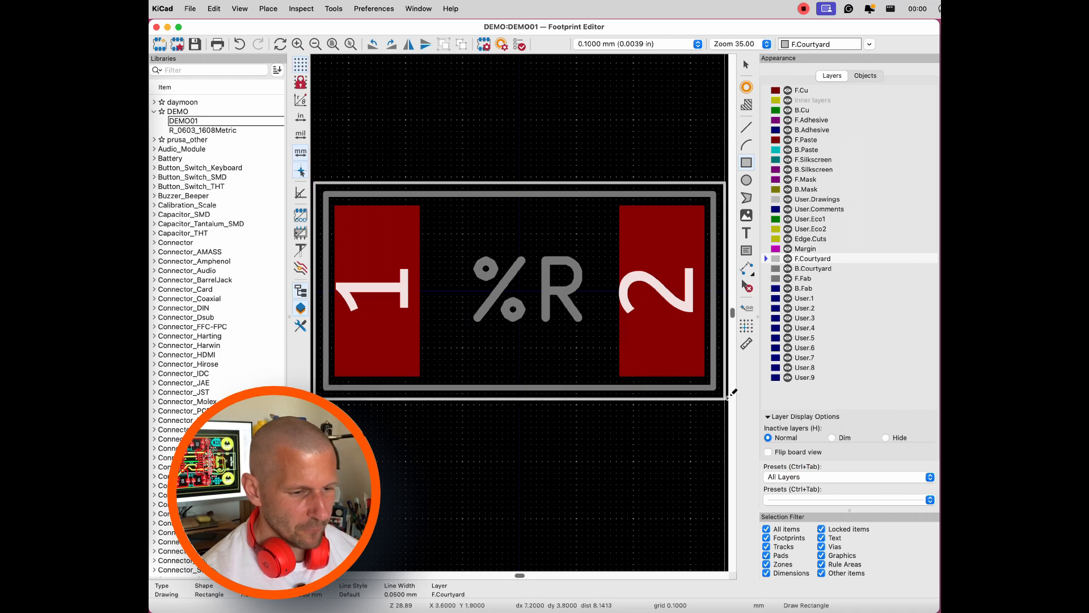
left_click(725, 399)
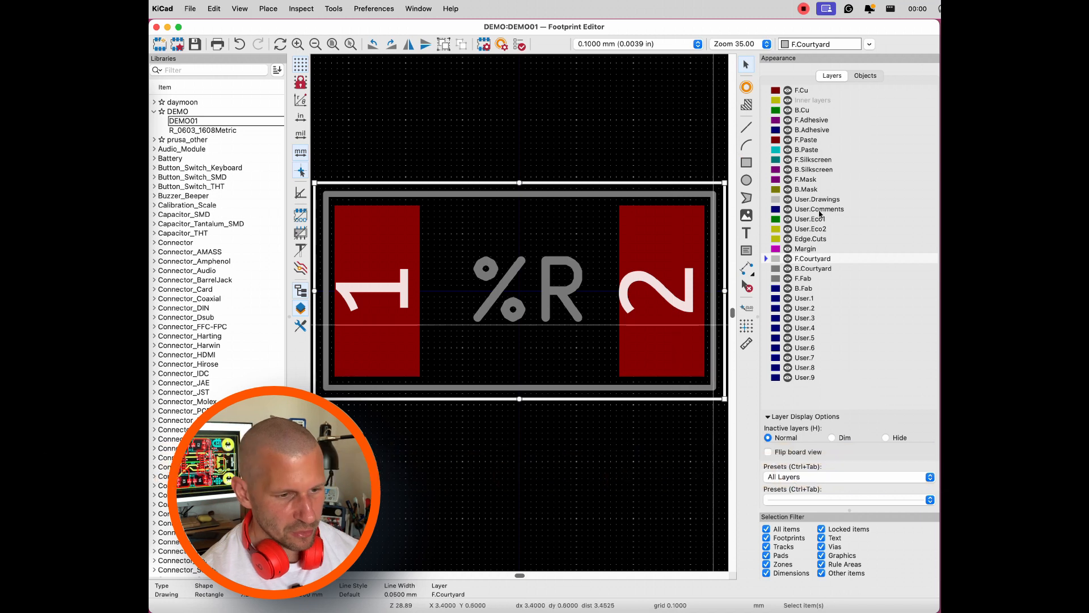
Step: On F.Silkscreen, draw lines along the footprint's upper, left and lower edges just inside the courtyard, leaving pad 2's side open, and save
left_click(771, 160)
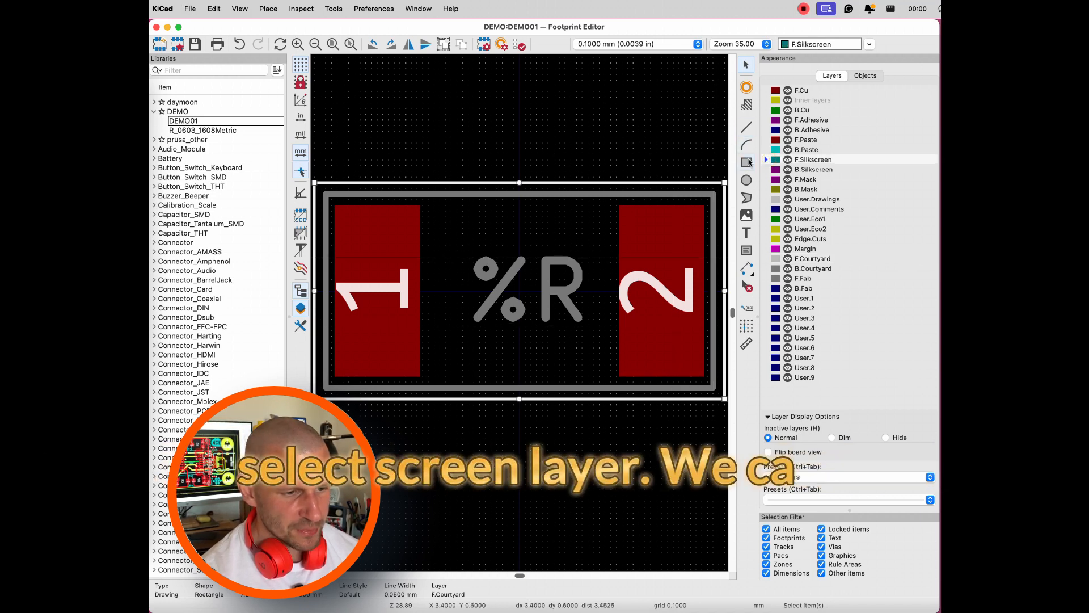
left_click(747, 127)
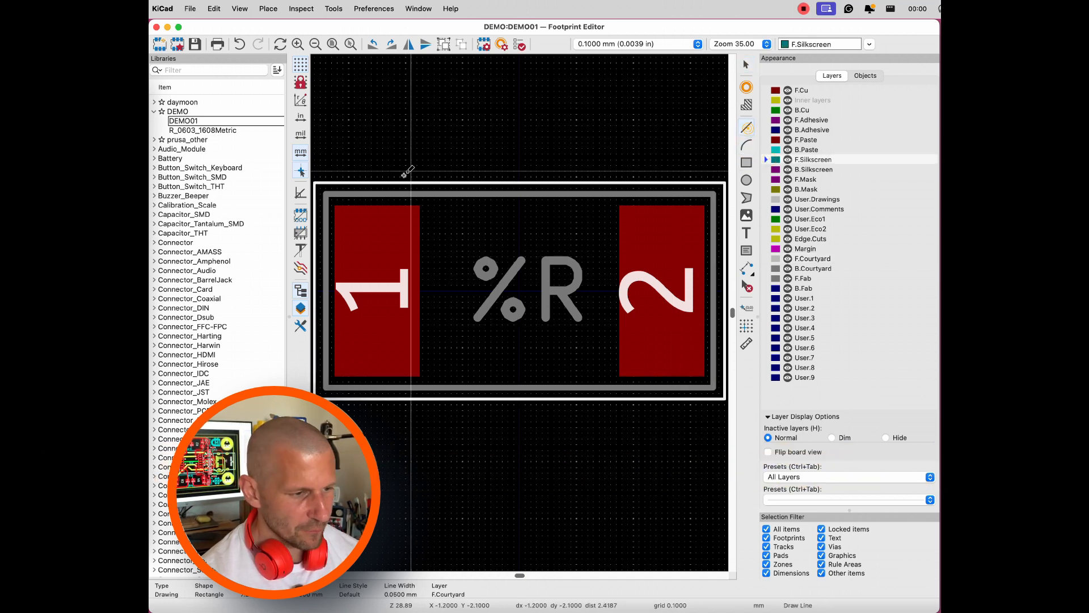
left_click(320, 187)
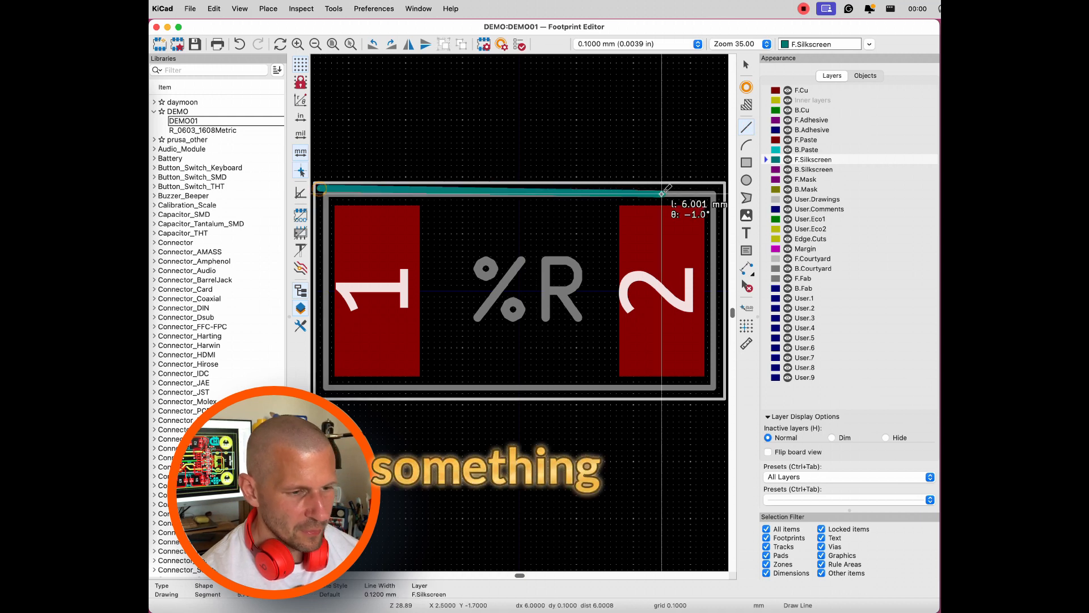
double_click(723, 186)
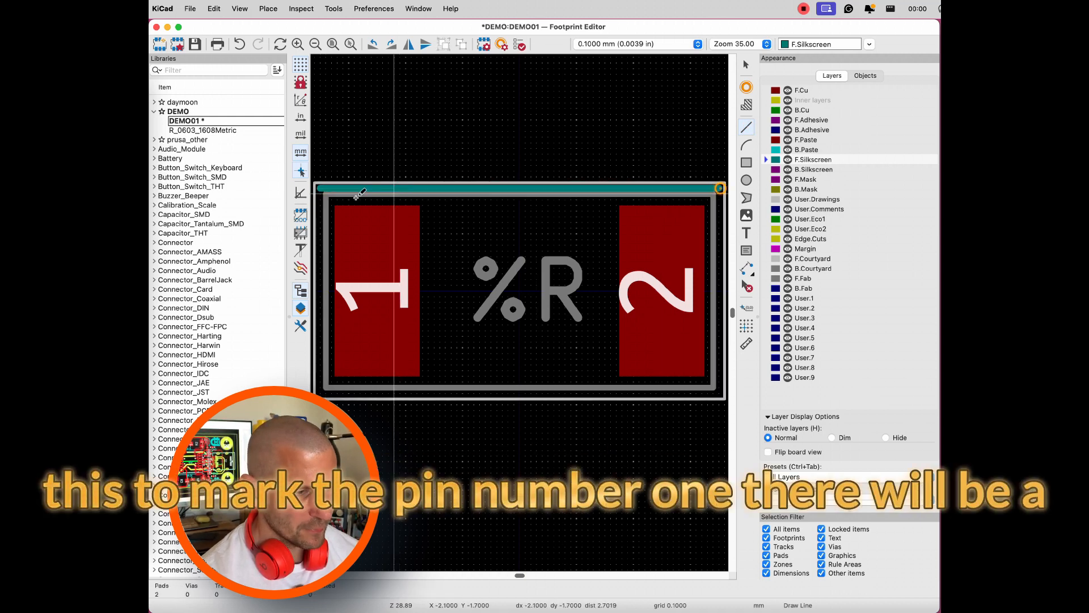
left_click(321, 187)
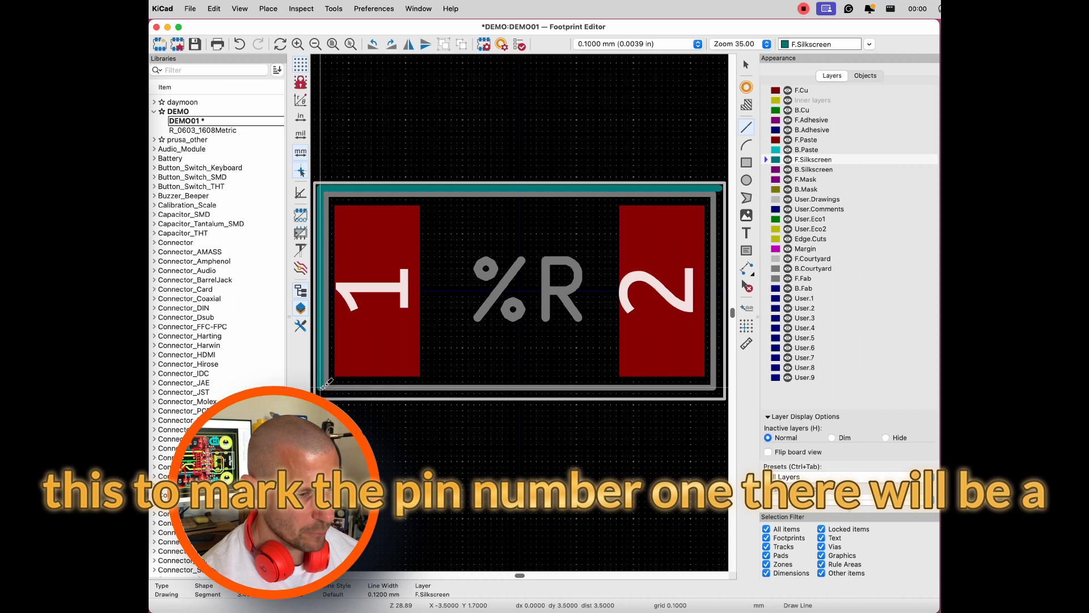
left_click(322, 390)
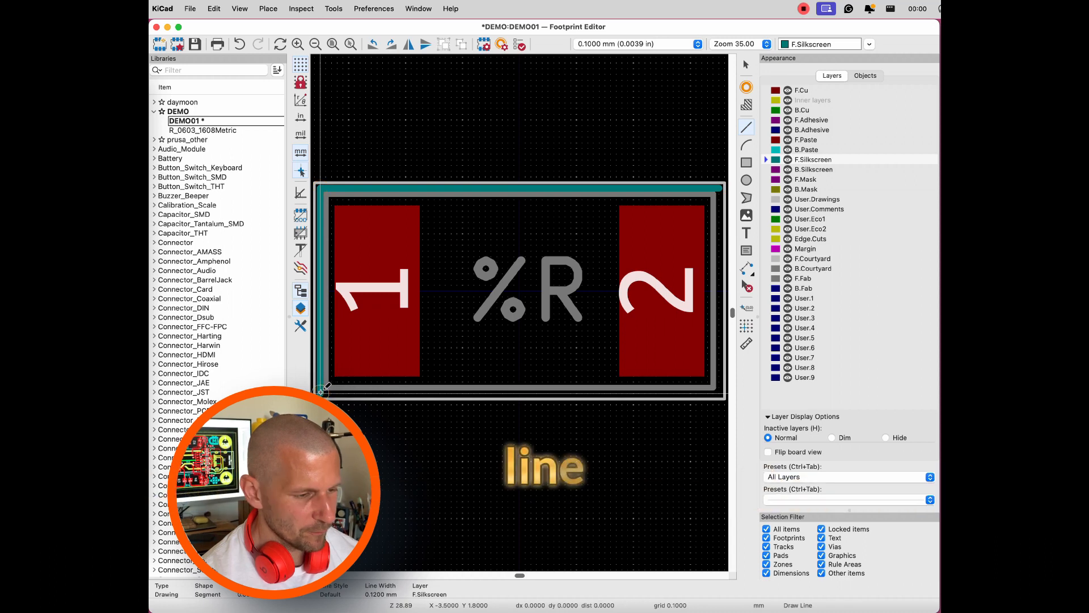
left_click(719, 392)
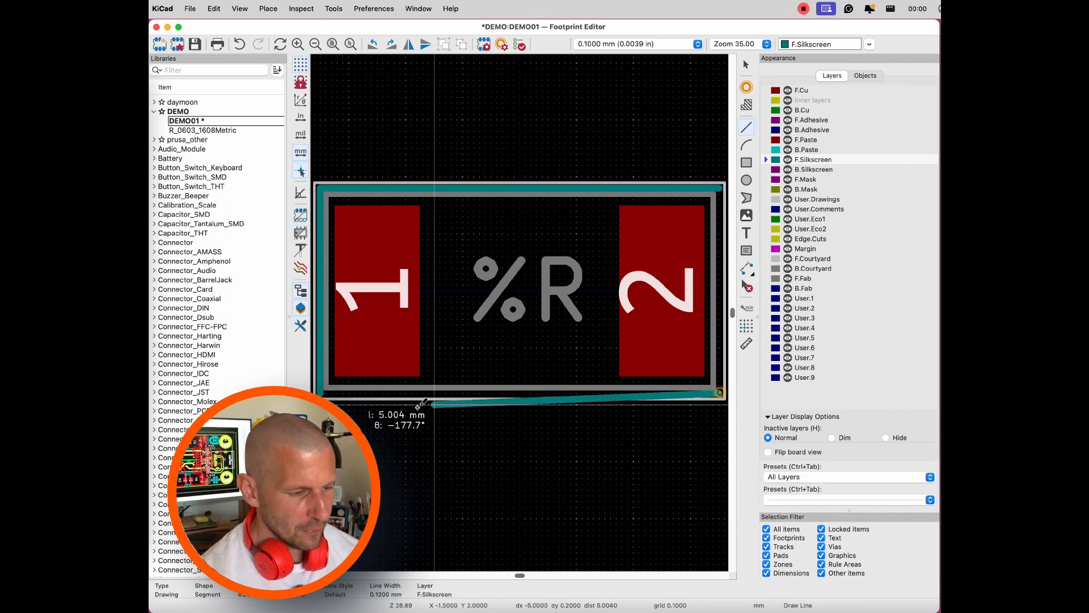
key("Escape")
key("super+s")
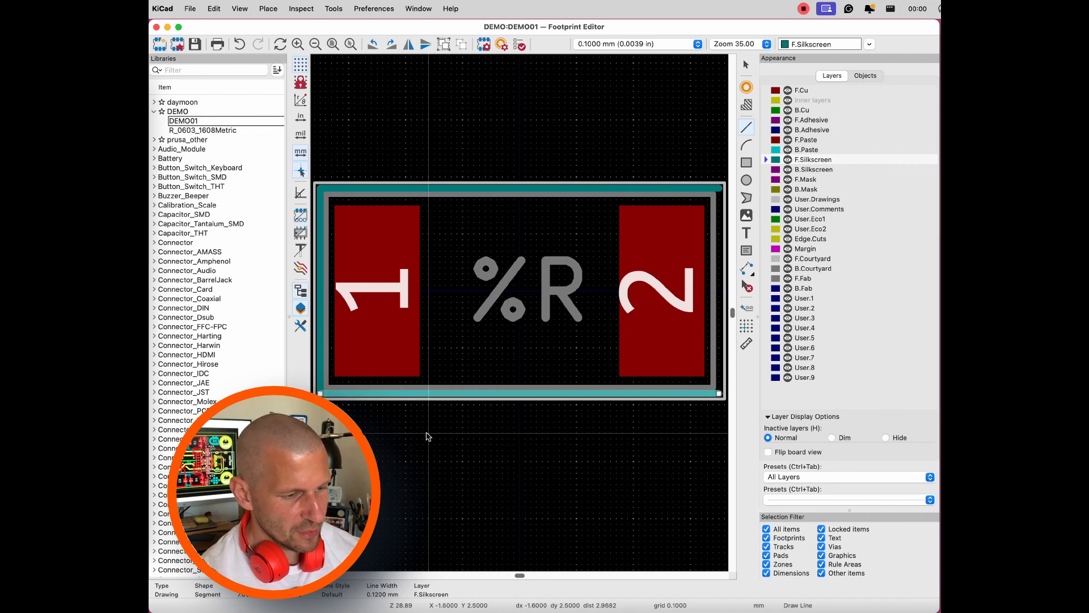
Step: Move the REF** reference text from below the footprint to just above its outline
scroll(427, 433, "down", 5)
scroll(481, 445, "down", 2)
middle_click_drag(481, 444, 513, 408)
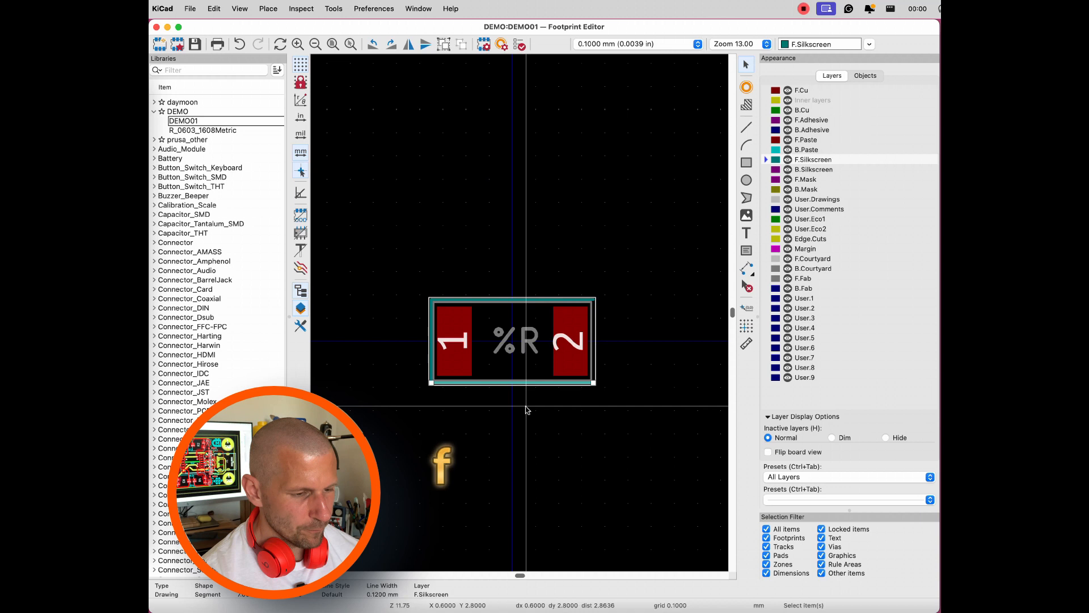
scroll(526, 409, "down", 2)
scroll(526, 409, "down", 5)
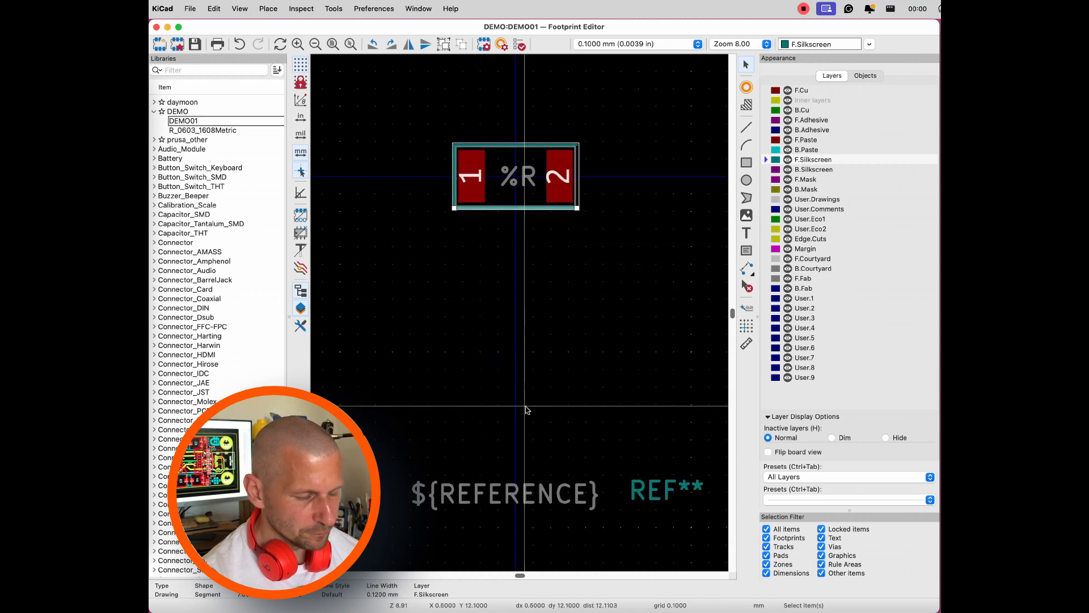
scroll(526, 409, "down", 1)
scroll(525, 410, "left", 3)
left_click(683, 435)
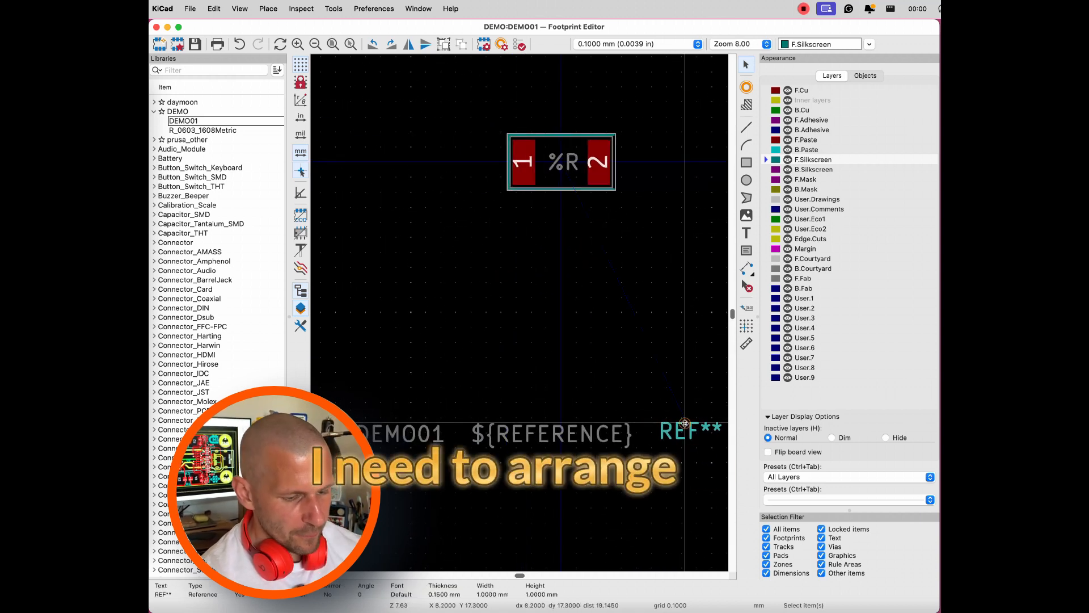
key("m")
scroll(690, 431, "up", 2)
left_click(537, 179)
Step: Move the ${REFERENCE} text just below the footprint outline and place the DEMO01 value text a little beneath it
left_click(550, 493)
key("m")
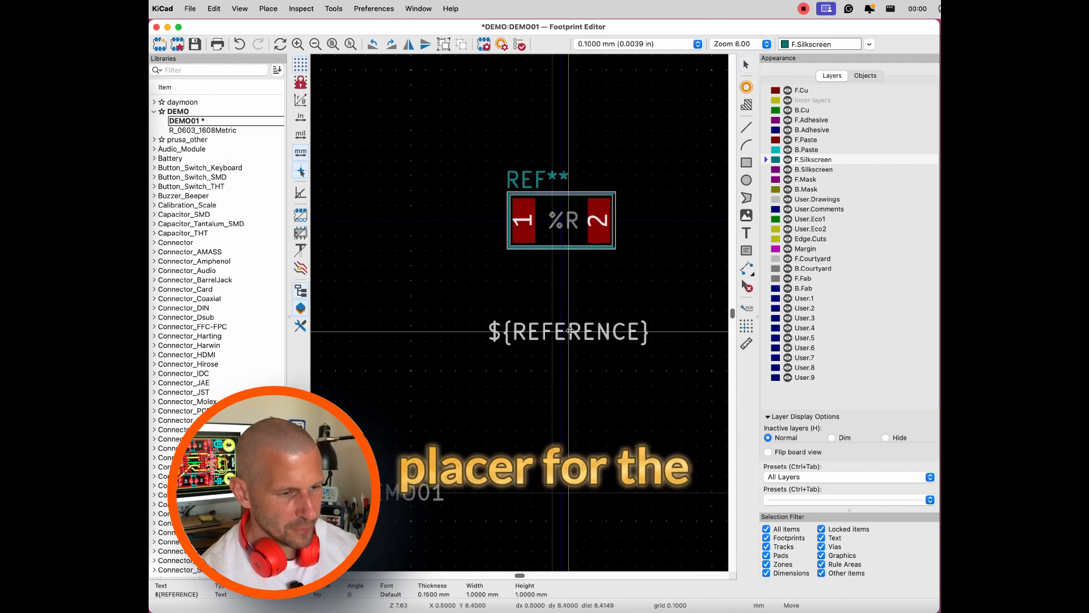
left_click(563, 259)
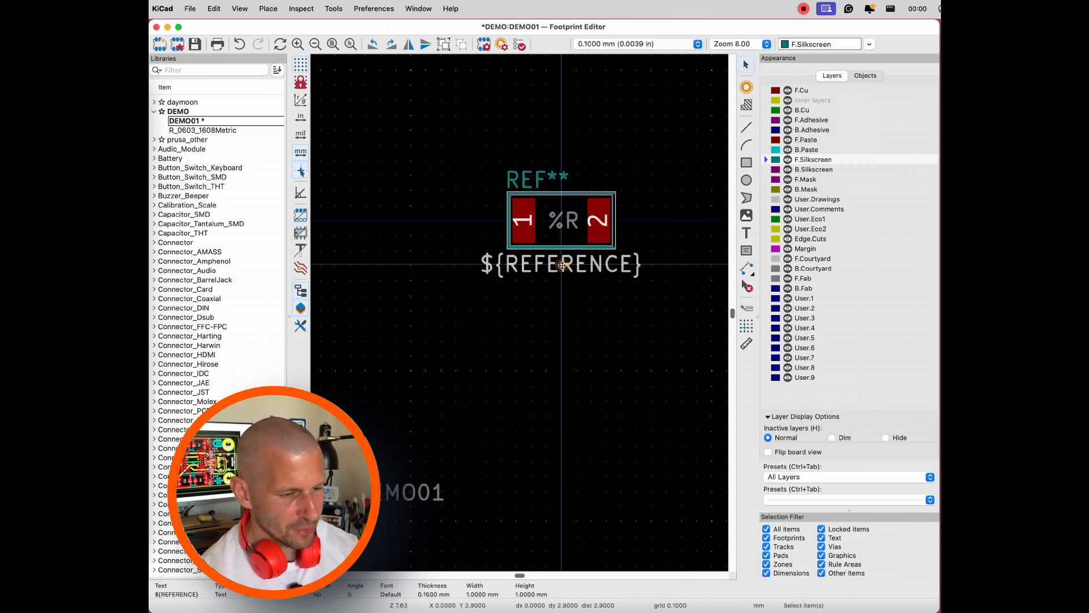
left_click(411, 491)
key("m")
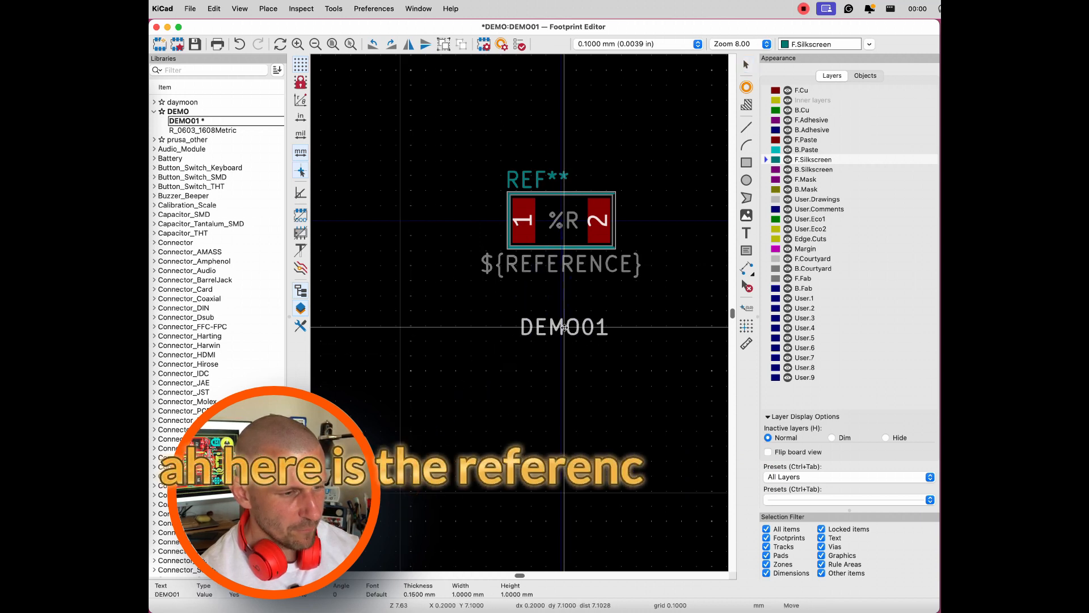
left_click(564, 327)
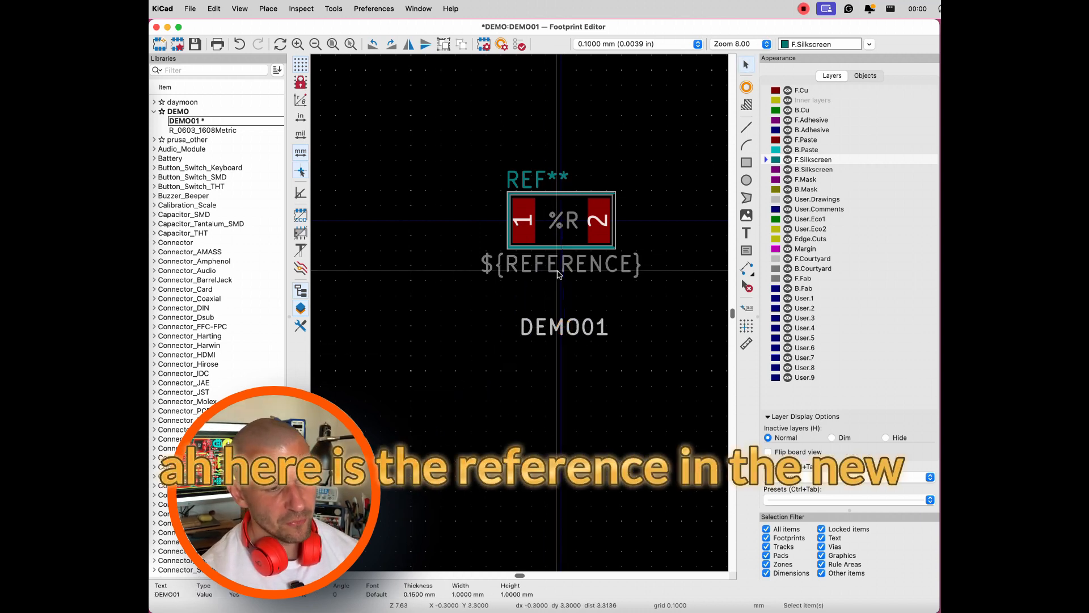
Step: Delete the %R text between the pads and move the ${REFERENCE} text to the centre of the footprint
left_click(566, 224)
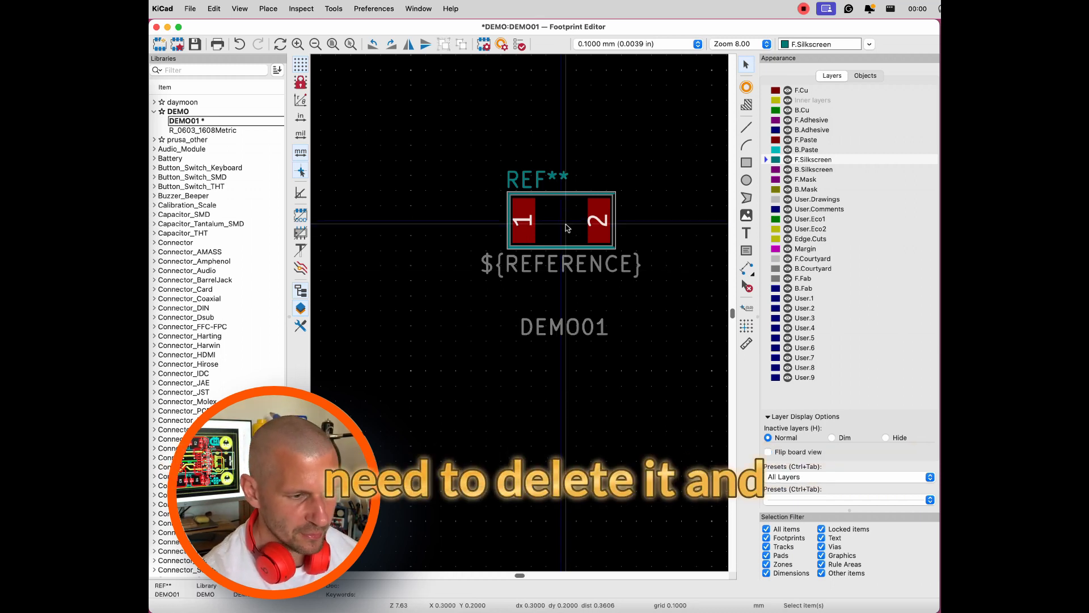
left_click(590, 265)
key("m")
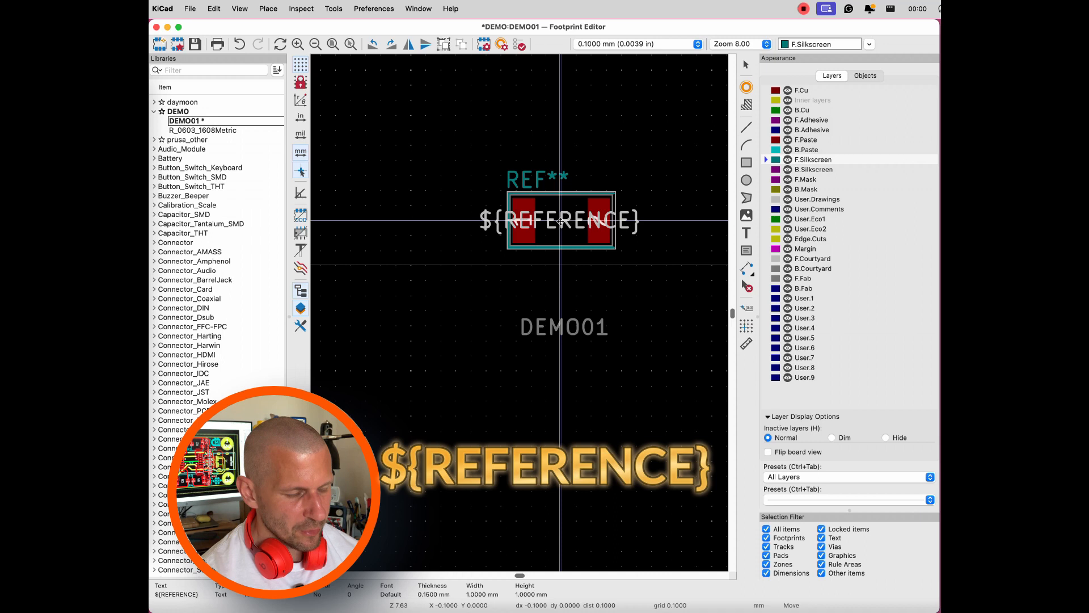
left_click(560, 222)
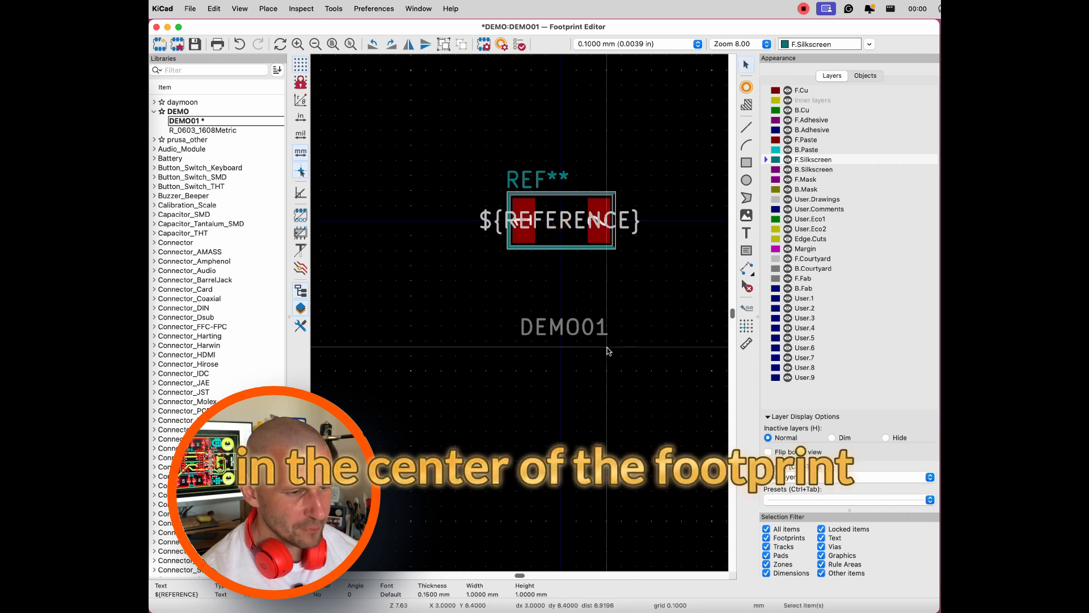
Step: Move the DEMO01 value text directly below the footprint outline and save the footprint
left_click(583, 333)
key("m")
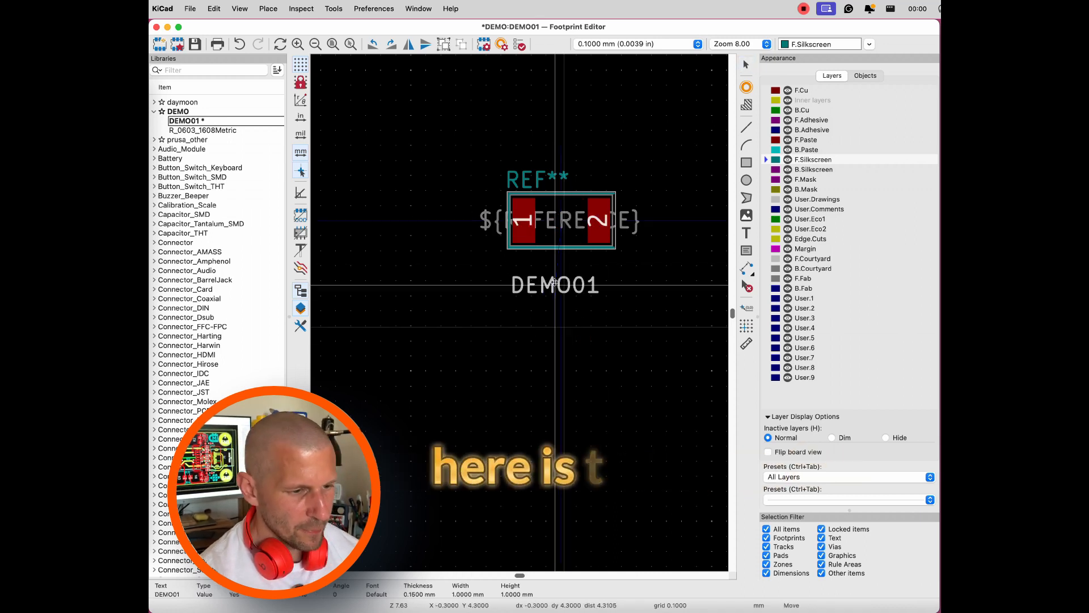
left_click(551, 260)
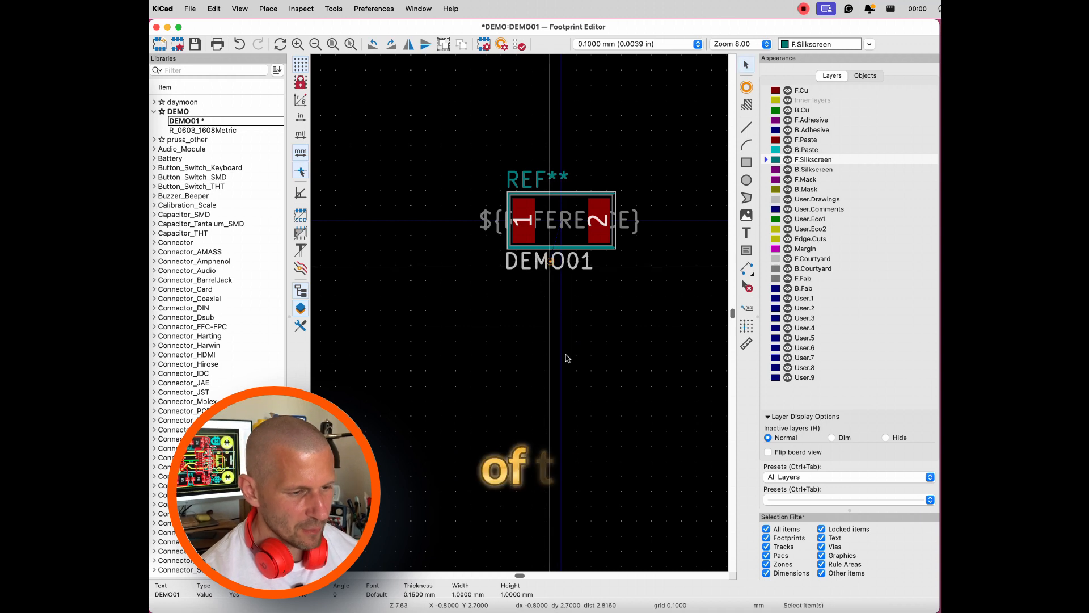
key("super+s")
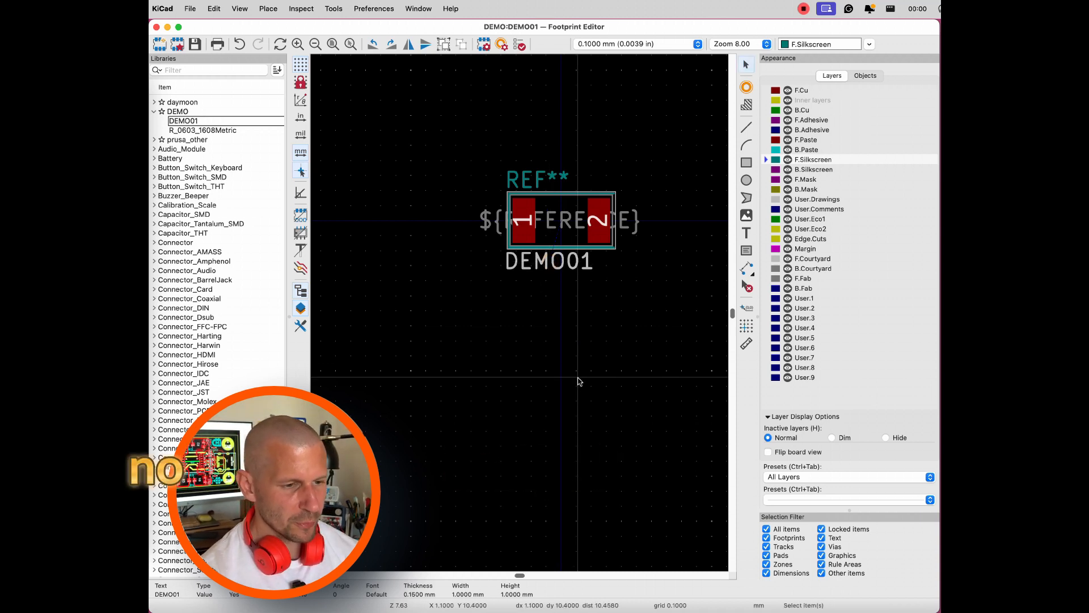
scroll(578, 381, "up", 2)
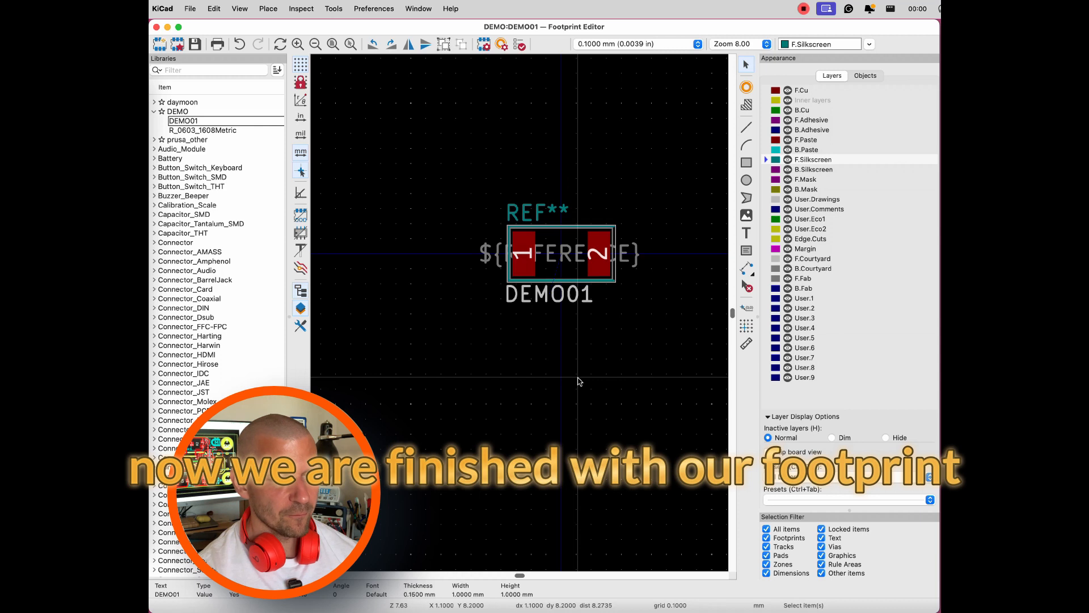